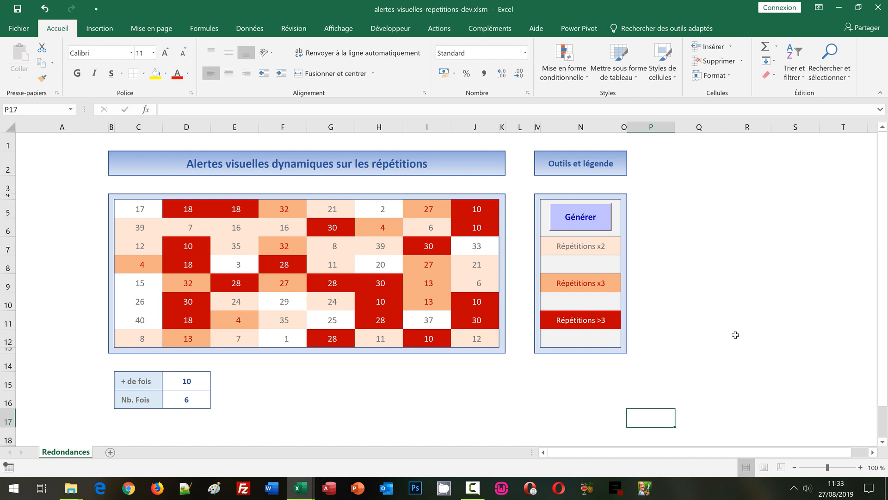
Inspect the random-number formula in cell C5 and regenerate the grid's numbers twice.
click(712, 263)
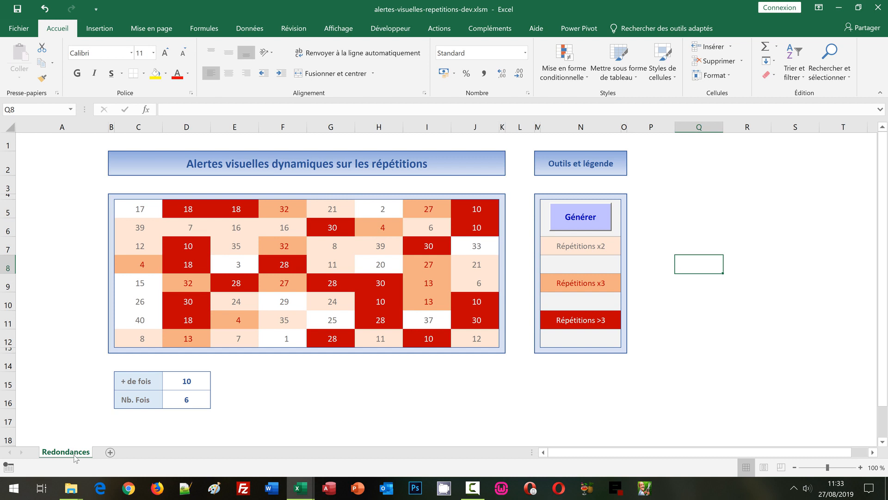
click(140, 212)
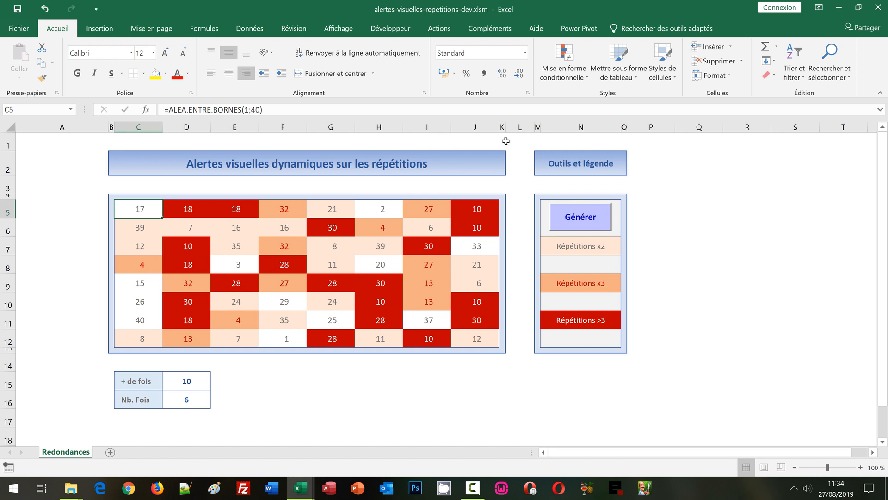
click(567, 129)
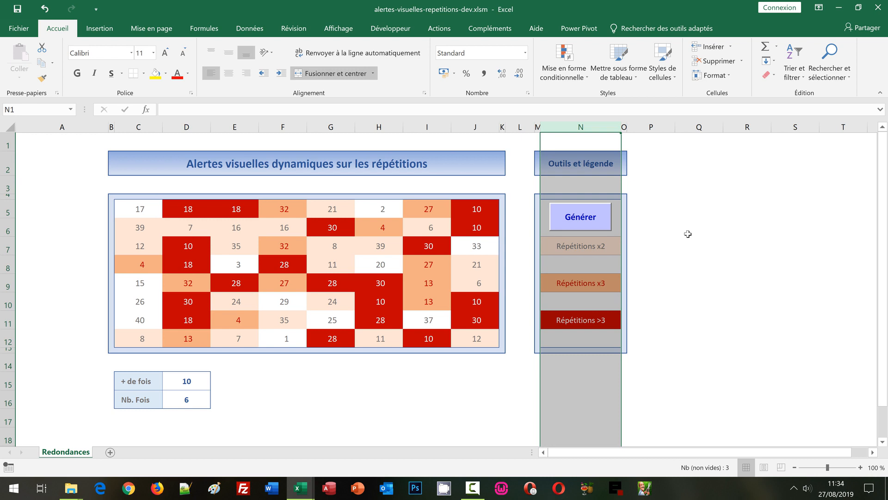
click(687, 234)
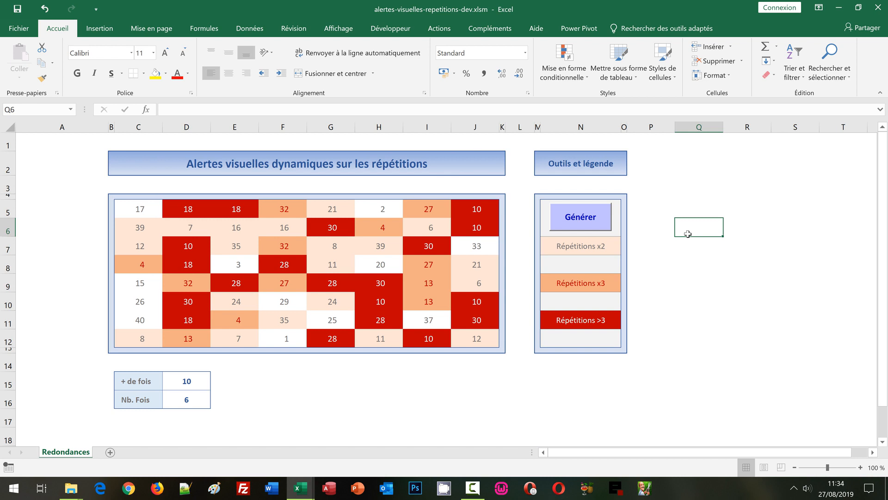
click(600, 219)
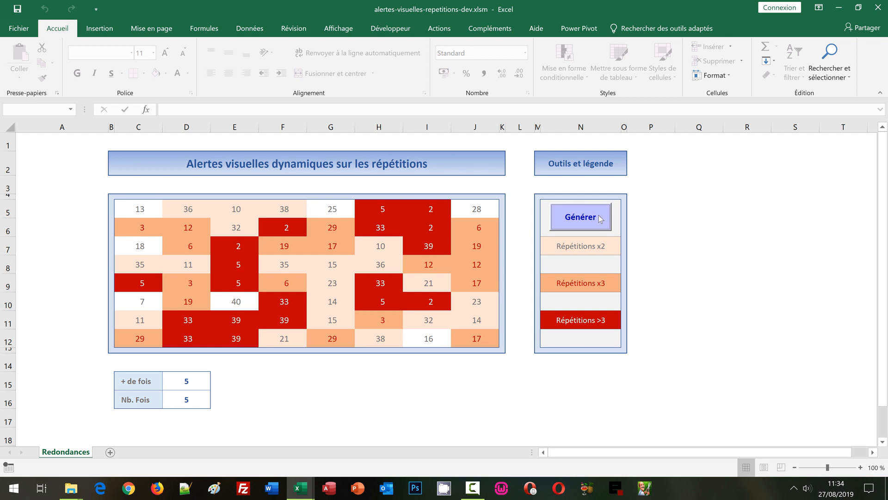
click(599, 215)
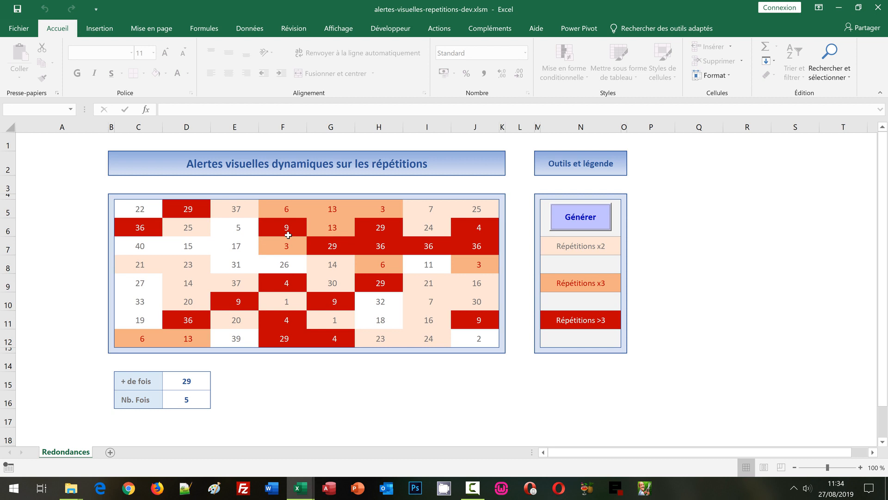
Open the VBA code behind the Générer button in design mode and examine the Generer_Click procedure and its Application.Calculate instruction.
click(384, 29)
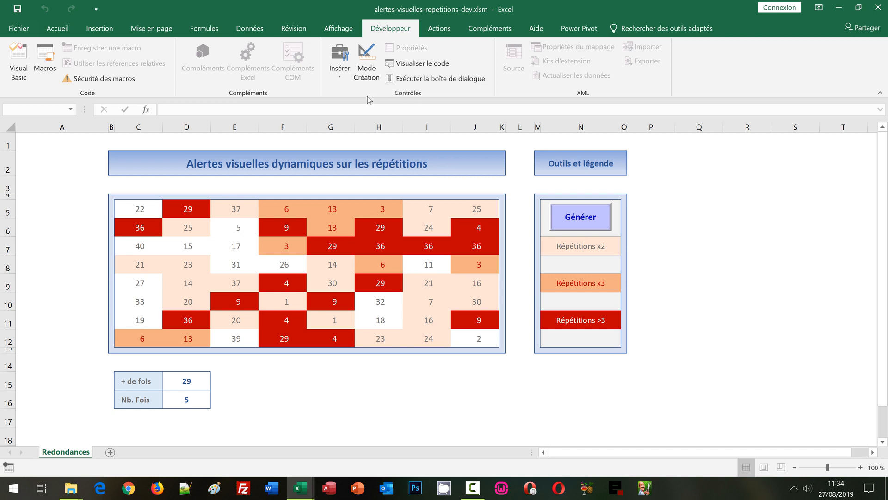
click(365, 70)
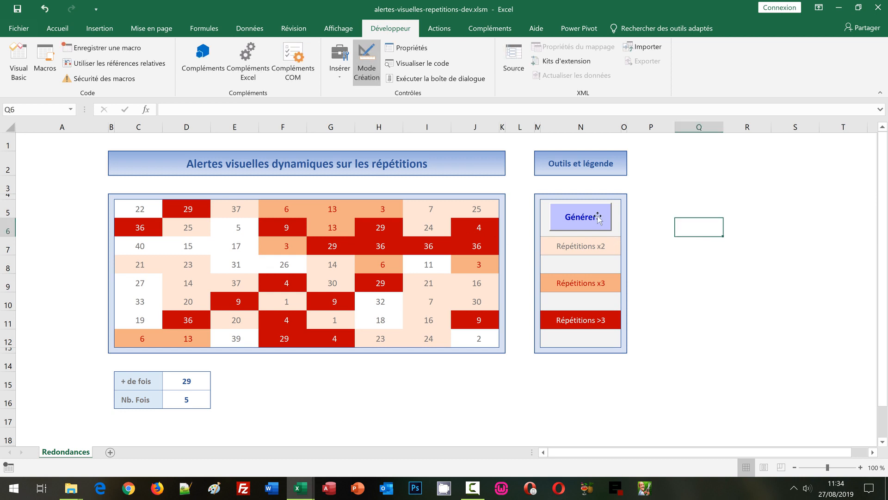
double_click(598, 217)
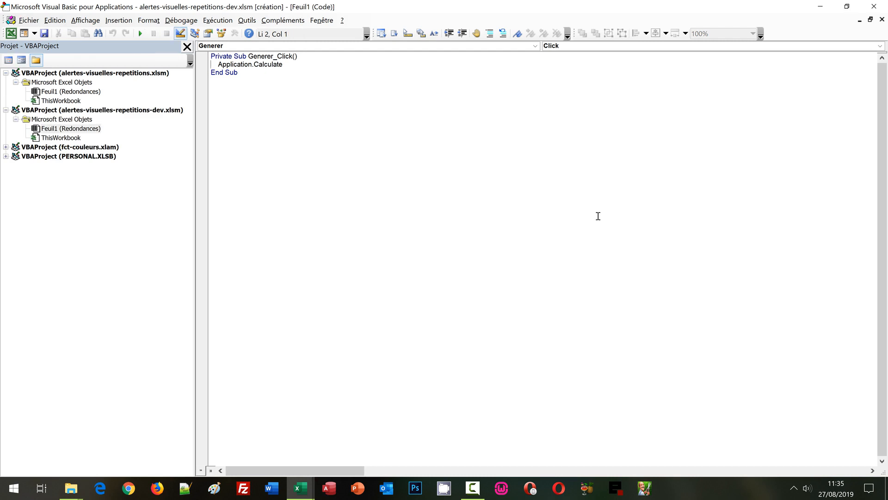
double_click(267, 57)
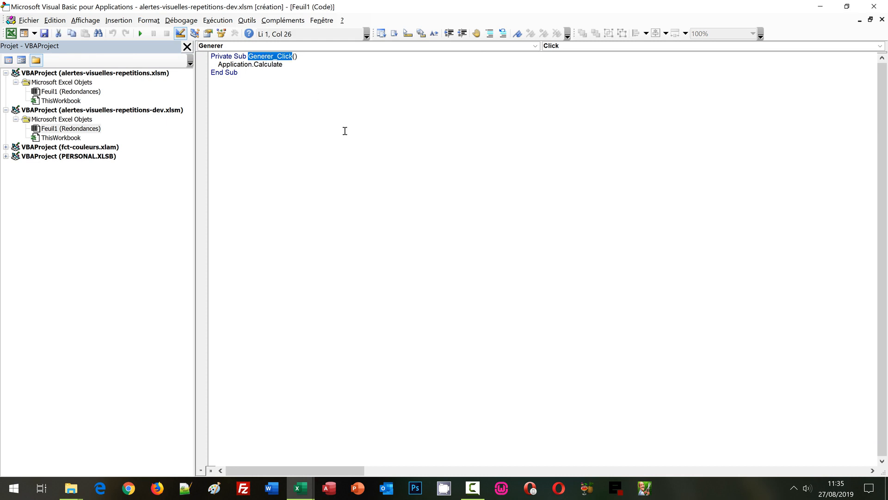
double_click(275, 65)
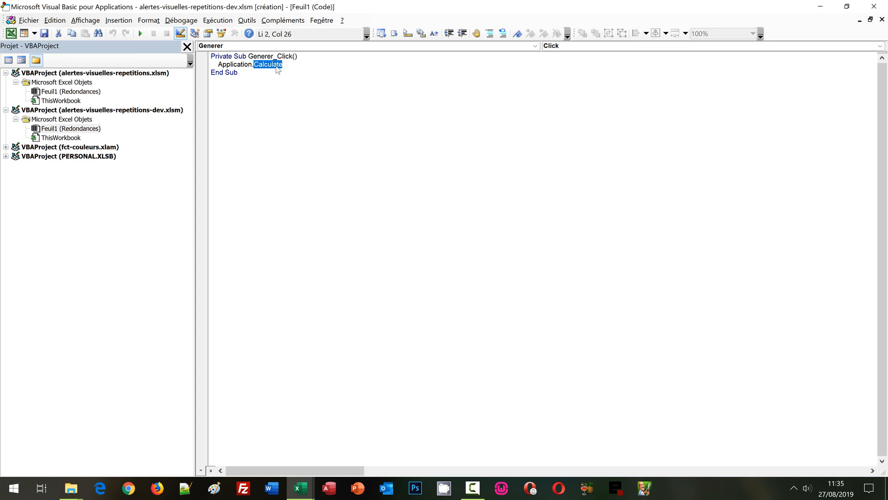
double_click(242, 66)
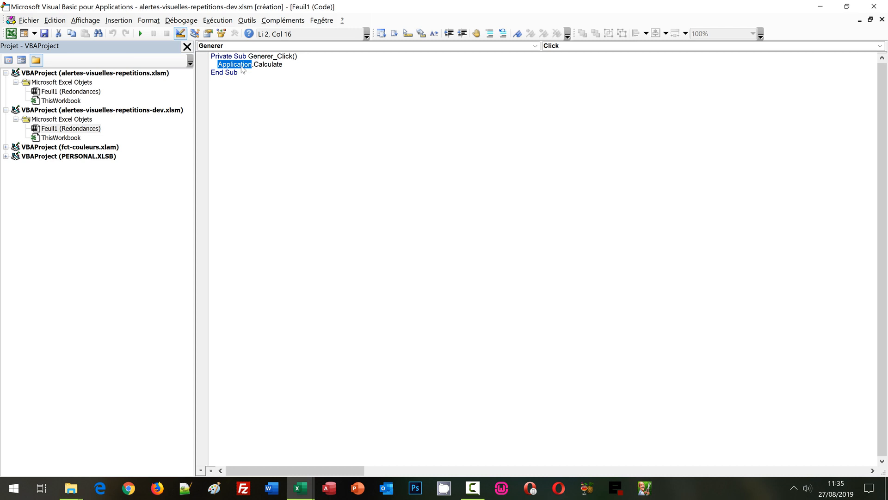
Close the code editor and switch to the workbook alertes-visuelles-repetitions.xlsm.
click(874, 7)
click(300, 488)
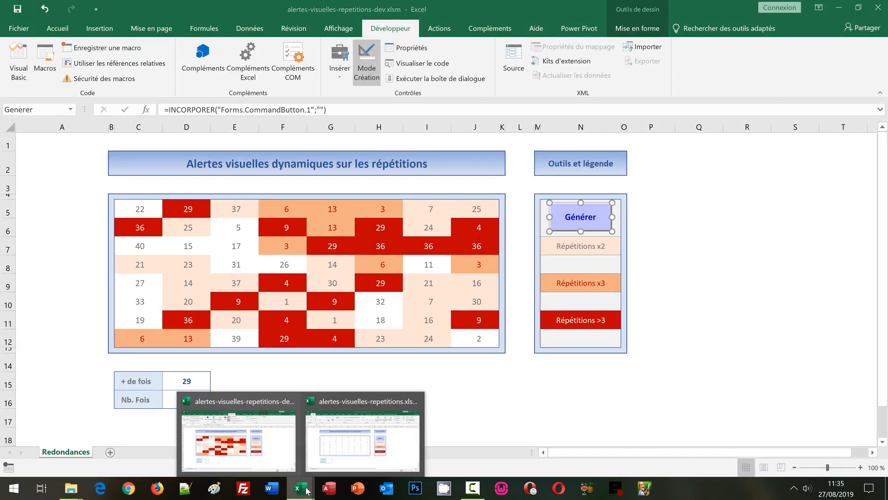
click(344, 454)
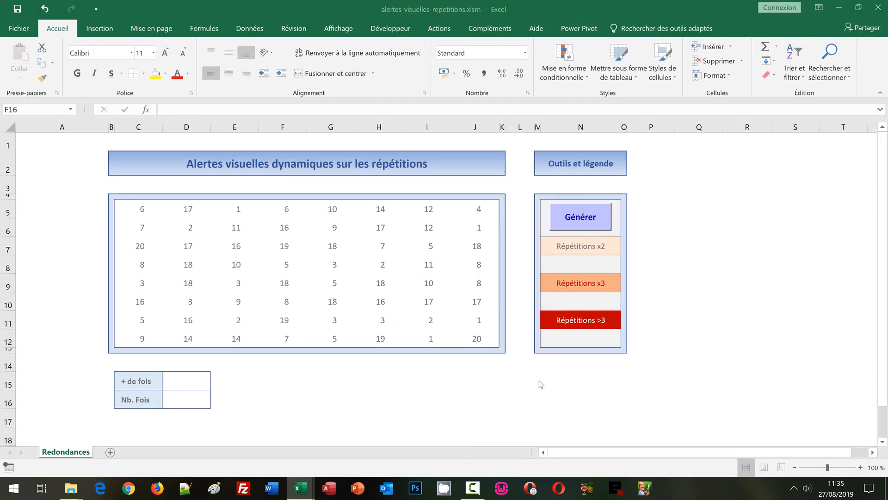
Examine the three repetition levels in the legend and the random-number formula in the grid C5:J12.
click(367, 398)
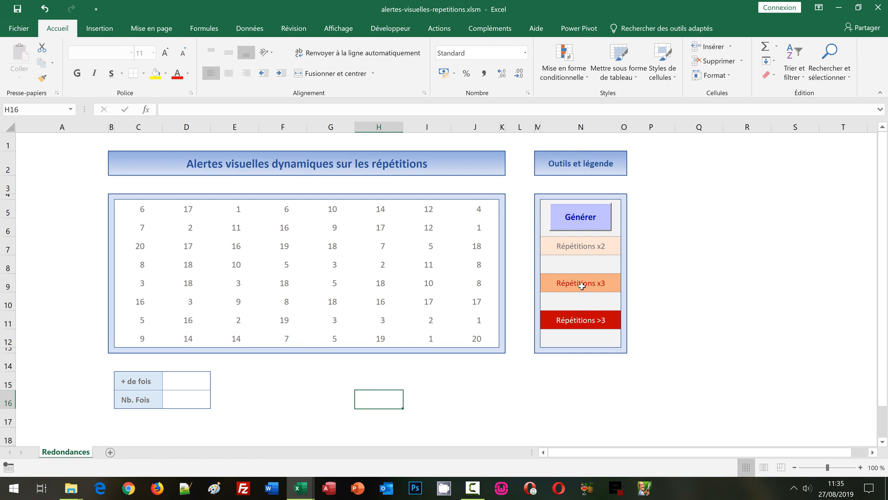
click(577, 246)
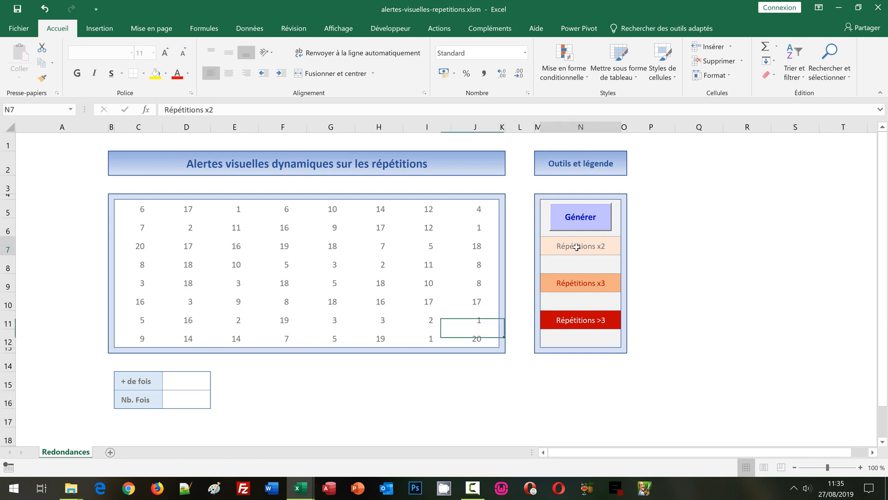
click(589, 284)
click(588, 321)
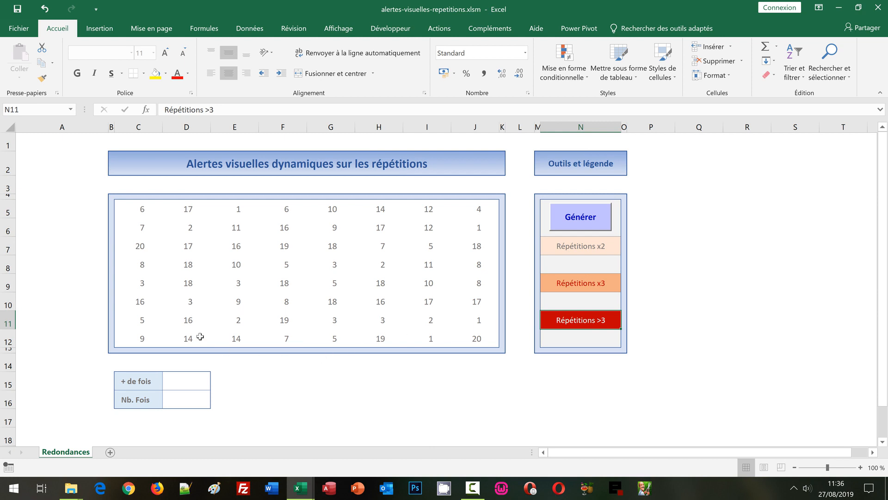
drag(137, 204, 475, 336)
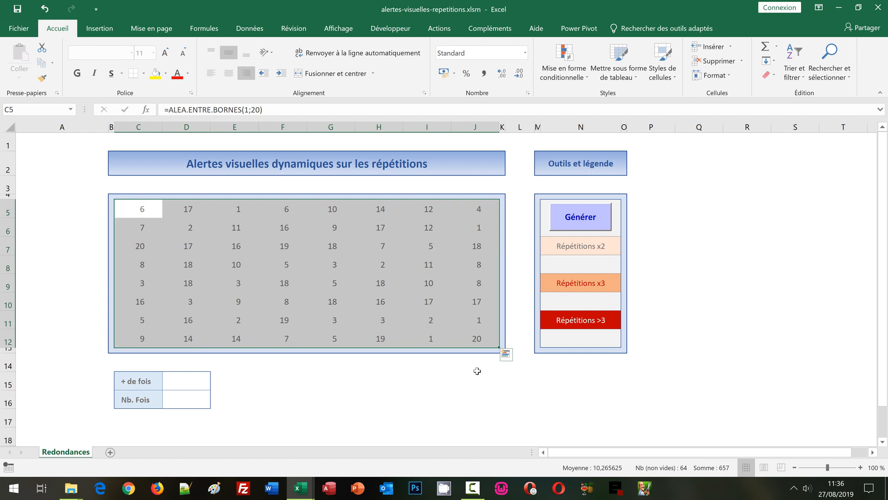
click(147, 210)
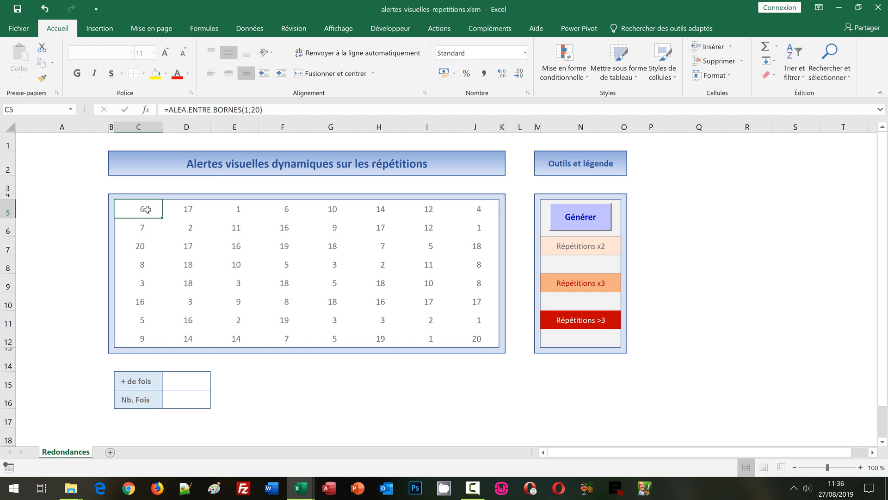
click(563, 323)
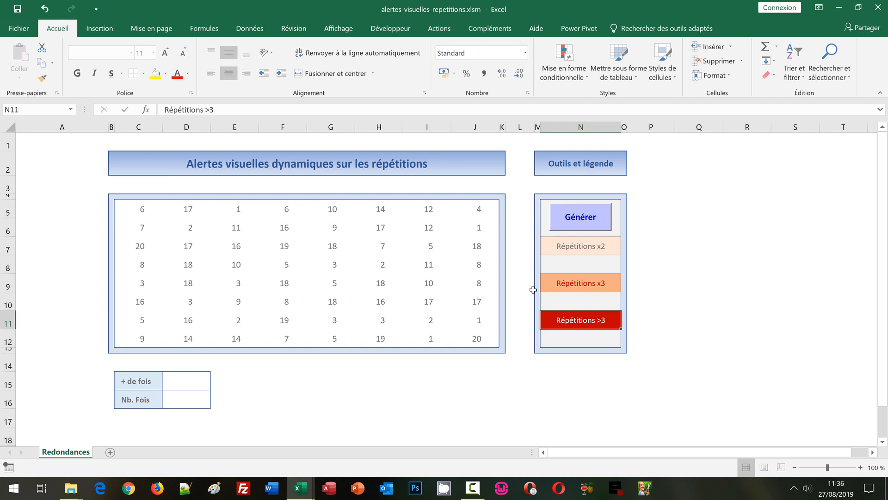
Start a new conditional formatting rule for C5:J12 that uses a formula to determine the cells to format.
click(132, 208)
drag(132, 208, 474, 331)
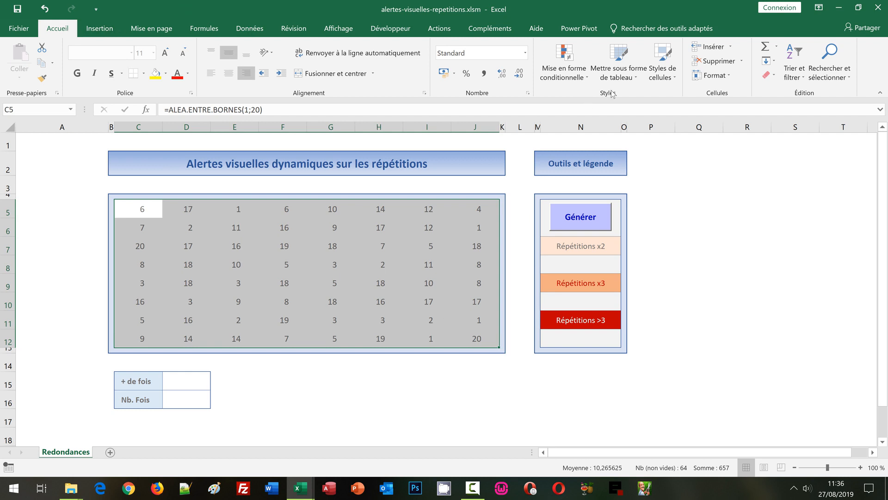
click(564, 70)
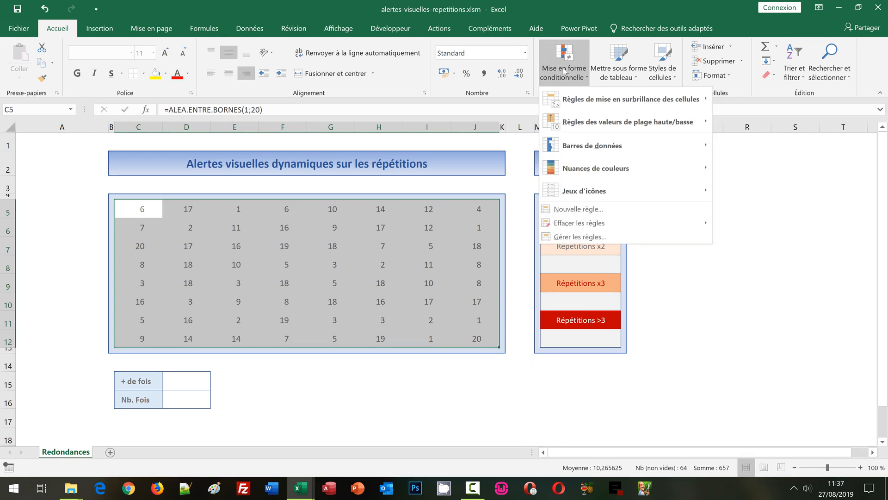
click(574, 210)
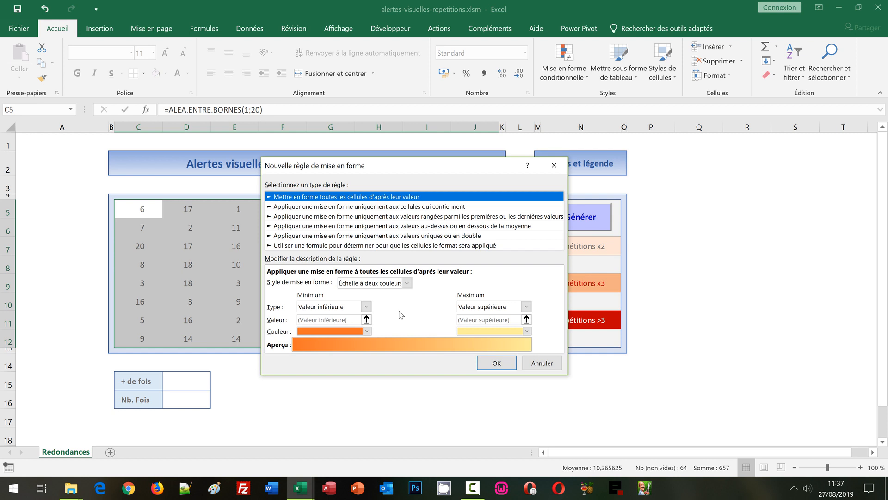
click(286, 246)
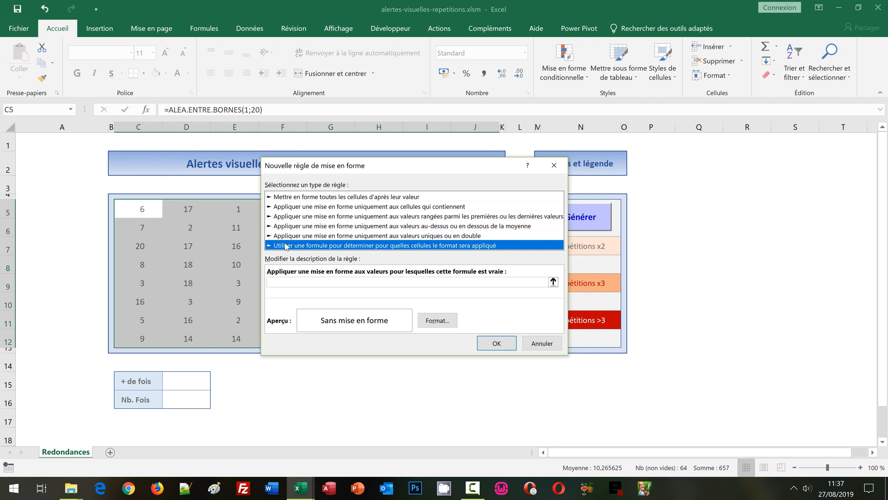
click(281, 282)
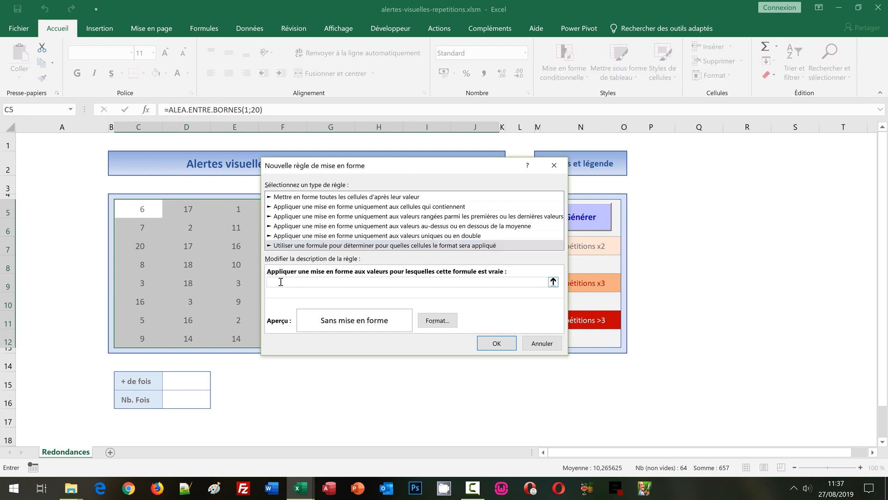
Enter the rule formula =Nb.Si($C$5:$J$12;C5)=2, with an absolute grid range and a relative criterion cell.
text(=Nb.Si()
drag(363, 169, 617, 215)
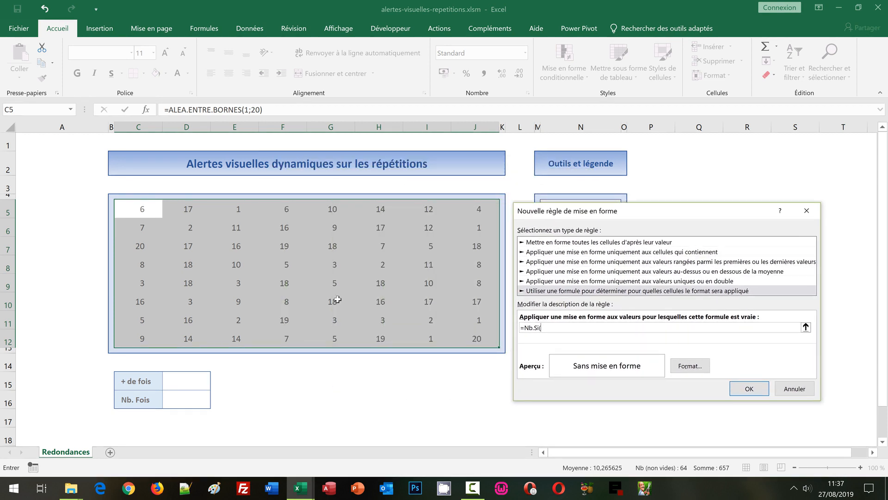
drag(139, 206, 497, 344)
drag(627, 214, 254, 173)
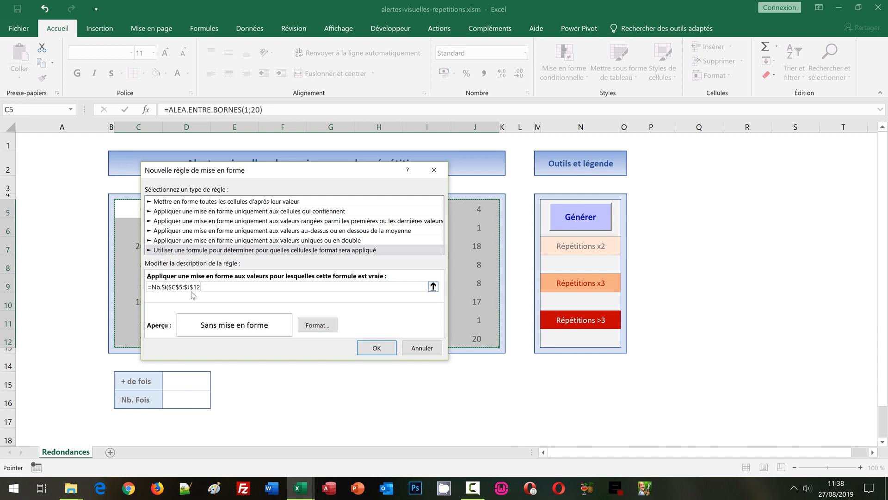
text(;)
drag(241, 172, 299, 180)
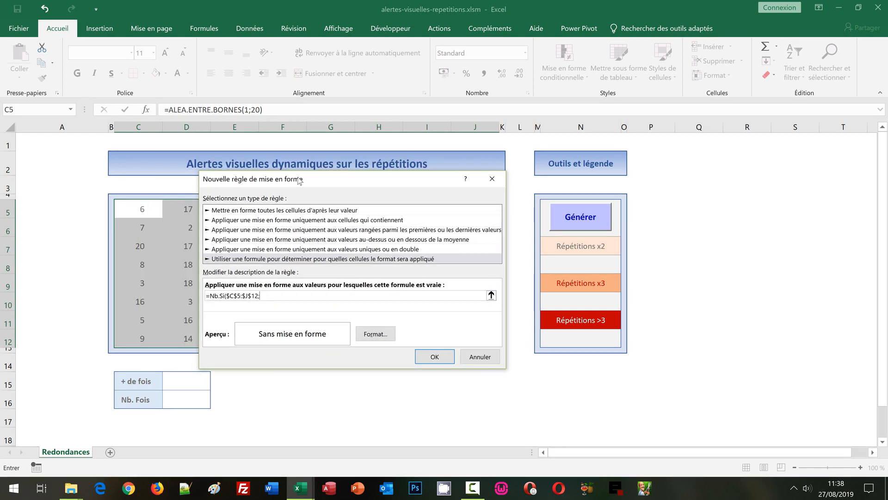
click(142, 211)
key(F4)
key(F4)
key(F4)
text())
text(=2)
Set the rule's fill to the palest orange matching the Répétitions x2 legend and copy the rule formula.
click(372, 334)
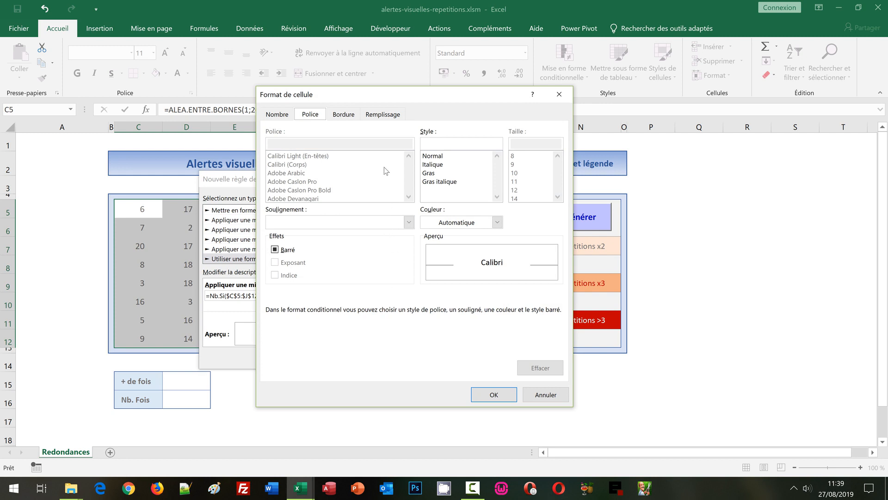
click(378, 118)
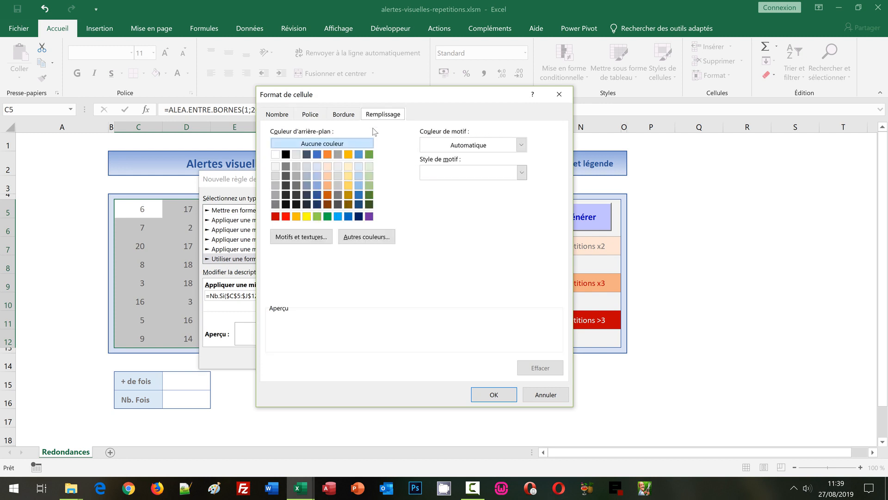
click(328, 168)
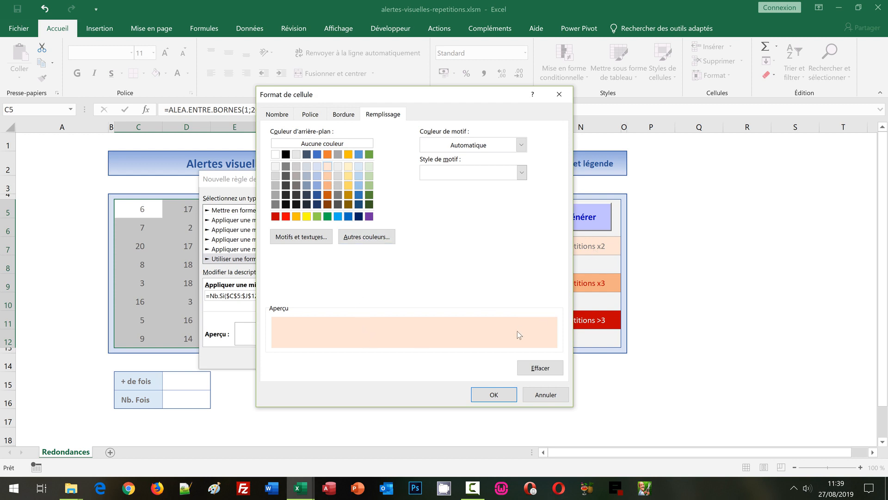
click(502, 394)
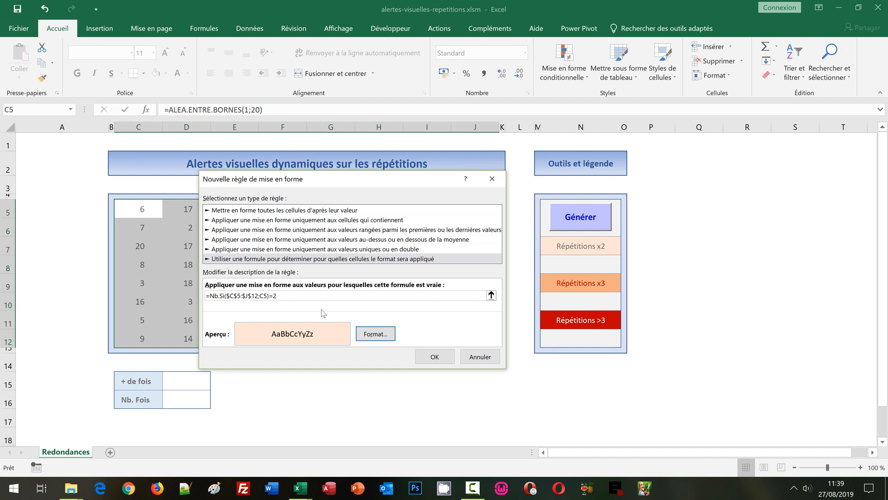
drag(301, 296, 200, 293)
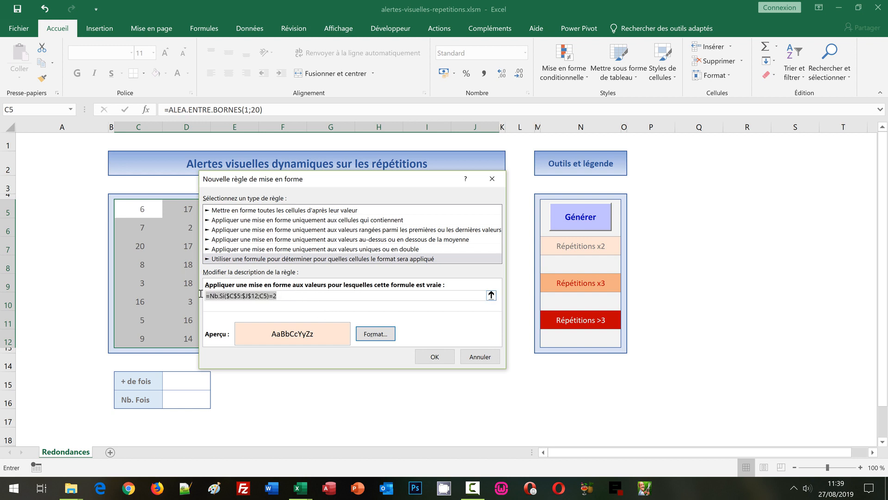
key(ctrl+c)
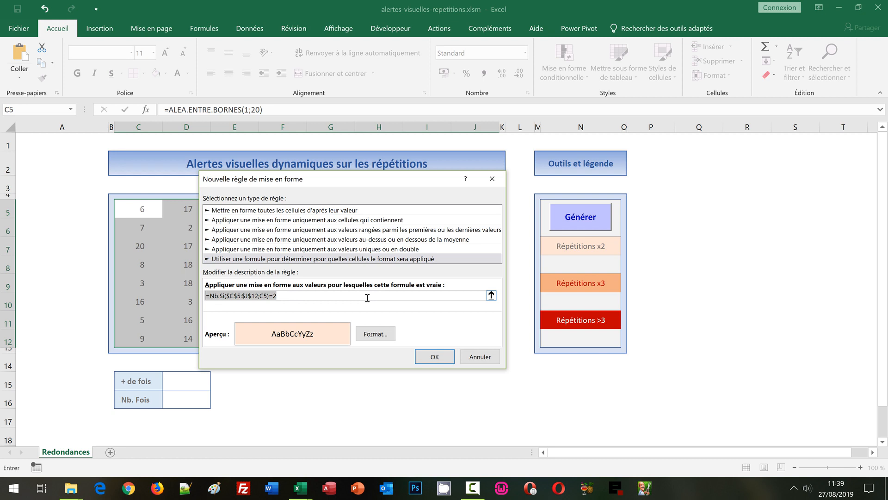
Validate the two-repetition rule and regenerate the random numbers twice to test its highlighting.
click(431, 357)
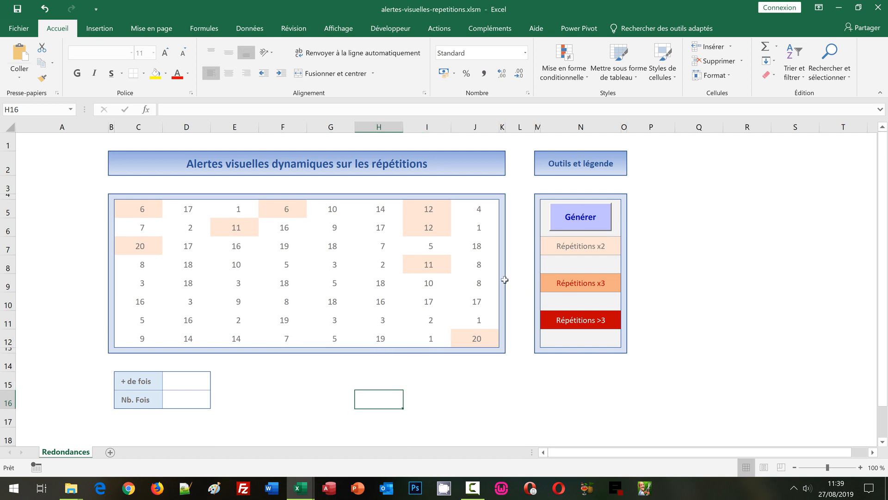
click(564, 221)
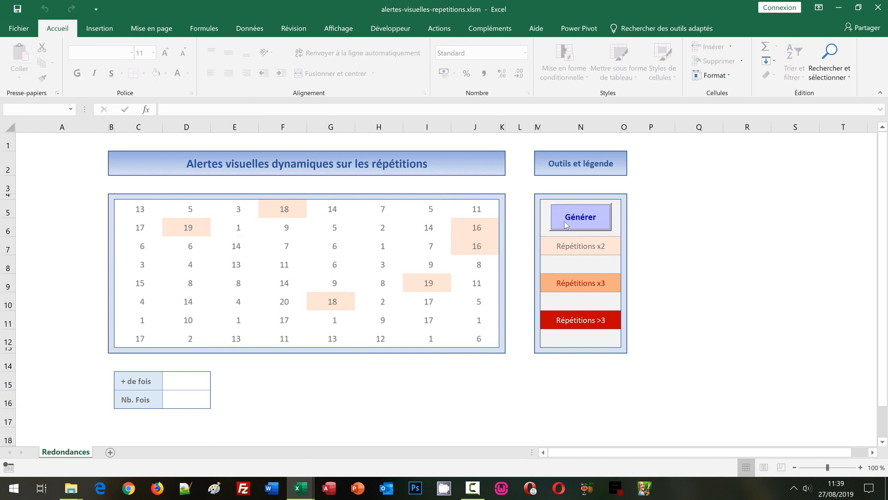
click(565, 221)
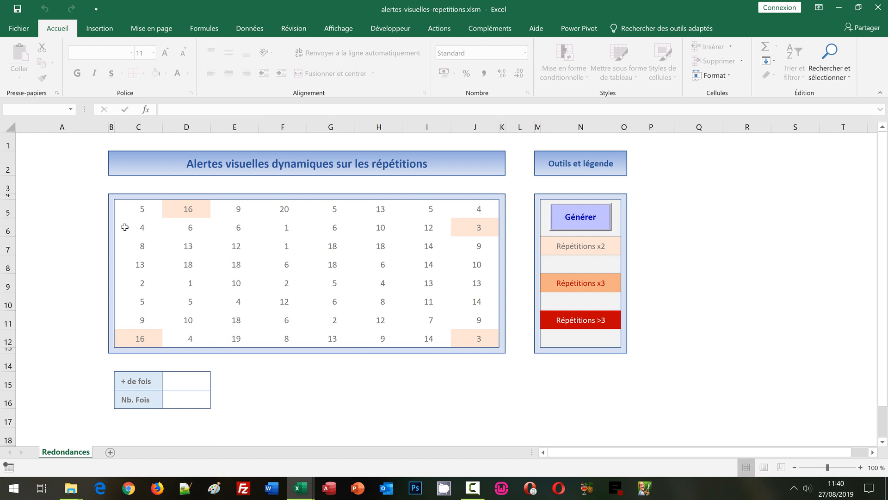
Manage the conditional formatting rules of C5:J12 and start another rule that uses a formula to determine the cells to format.
drag(138, 209, 486, 331)
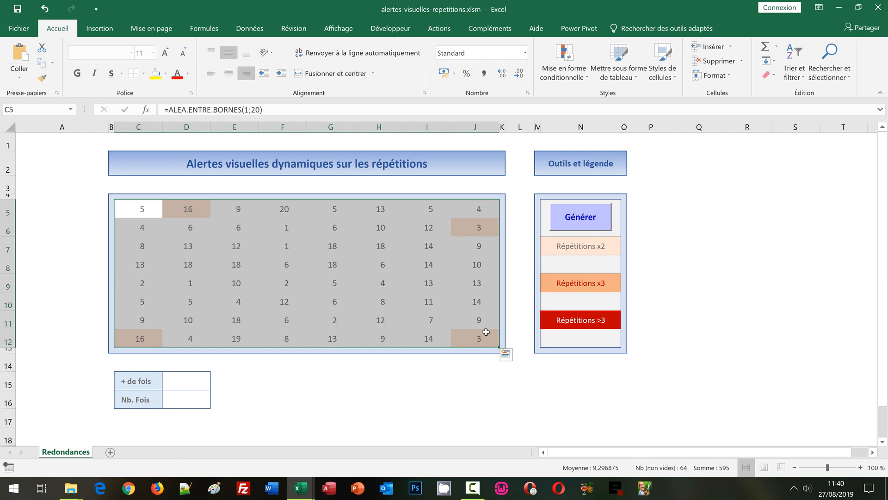
click(557, 79)
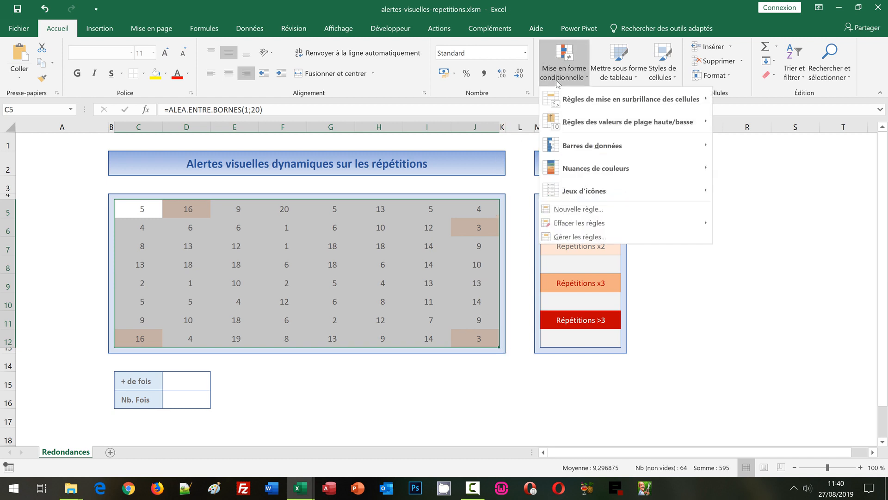
click(574, 237)
drag(427, 200, 481, 160)
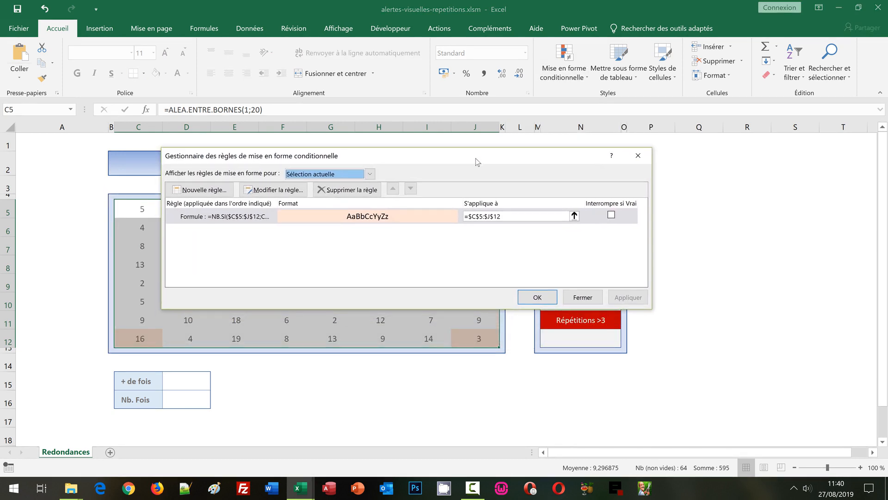
click(209, 190)
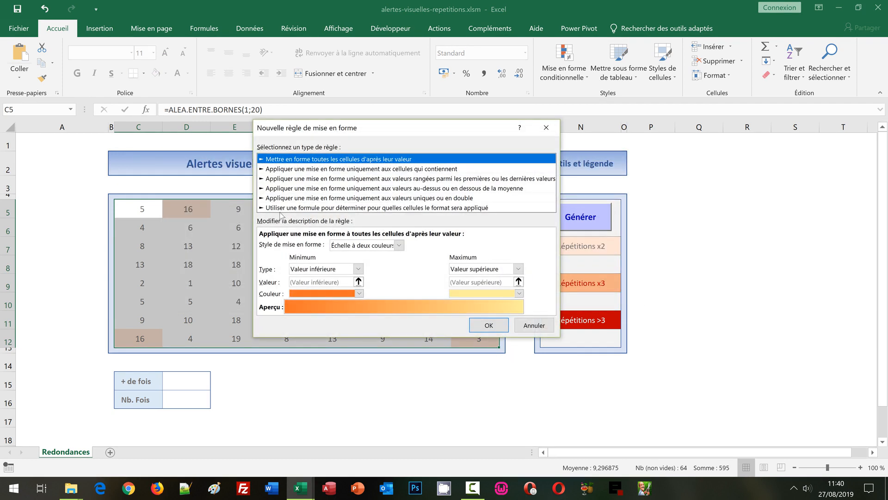
click(282, 208)
Reuse the copied formula for the second rule, changing its criterion to read =Nb.Si($C$5:$J$12;C5)=3.
click(272, 245)
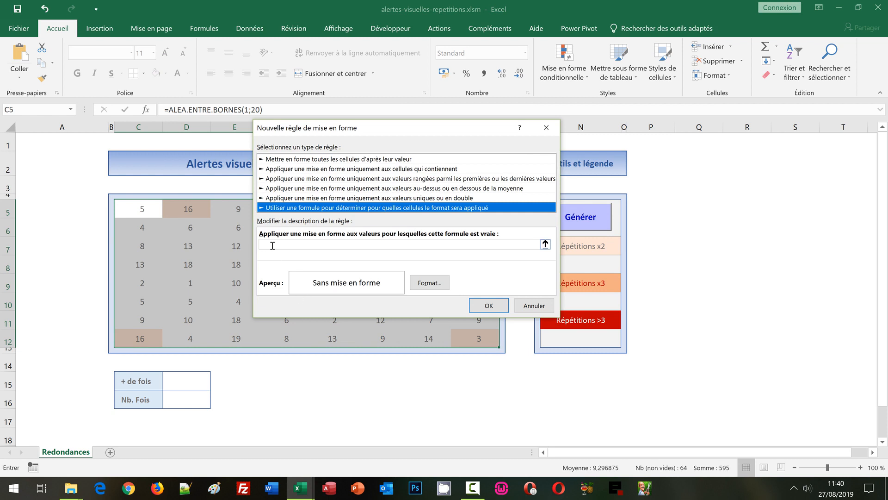
key(ctrl+v)
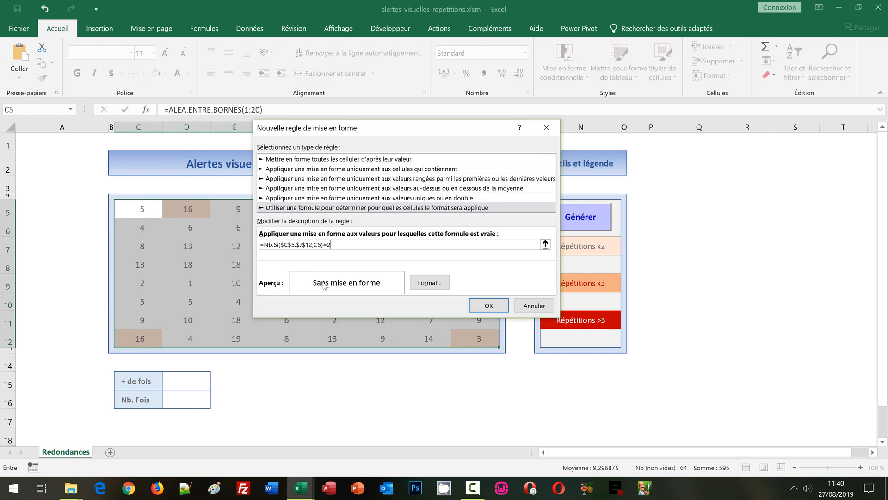
drag(326, 244, 337, 244)
text(3)
Give the three-repetition rule the medium orange fill and dark red font of the Répétitions x3 legend, and validate it.
click(442, 285)
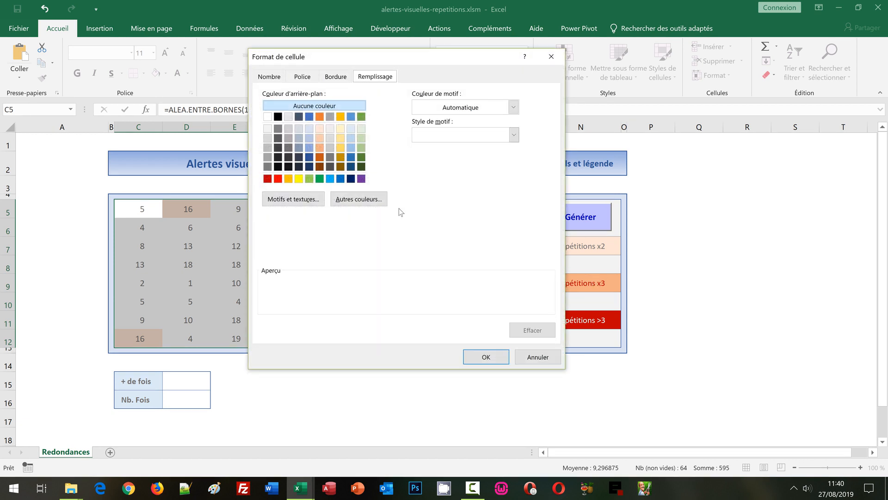
click(321, 148)
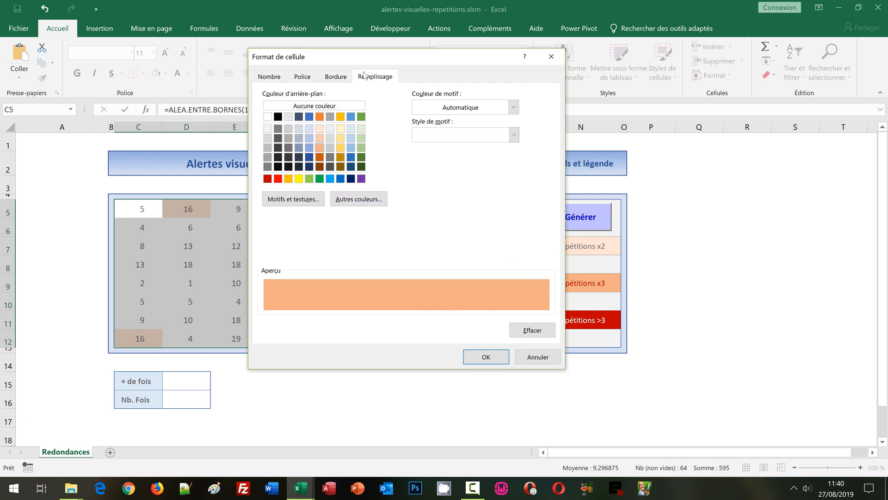
click(305, 82)
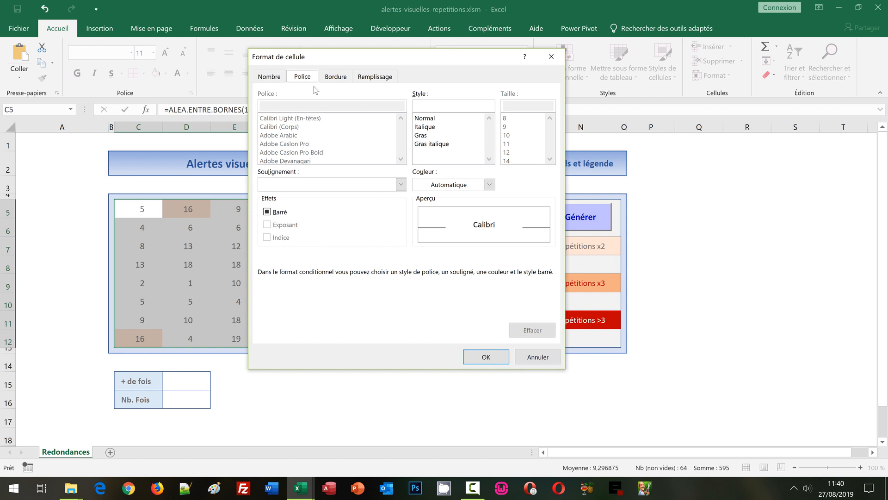
click(450, 185)
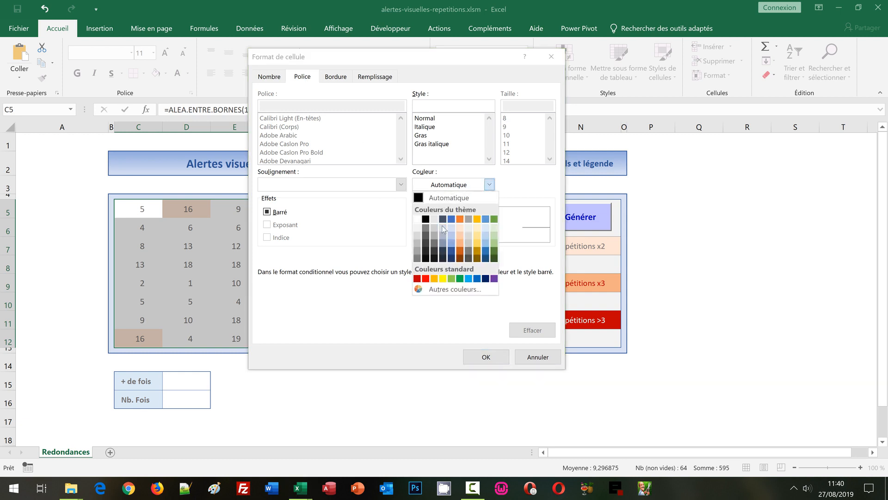
click(418, 279)
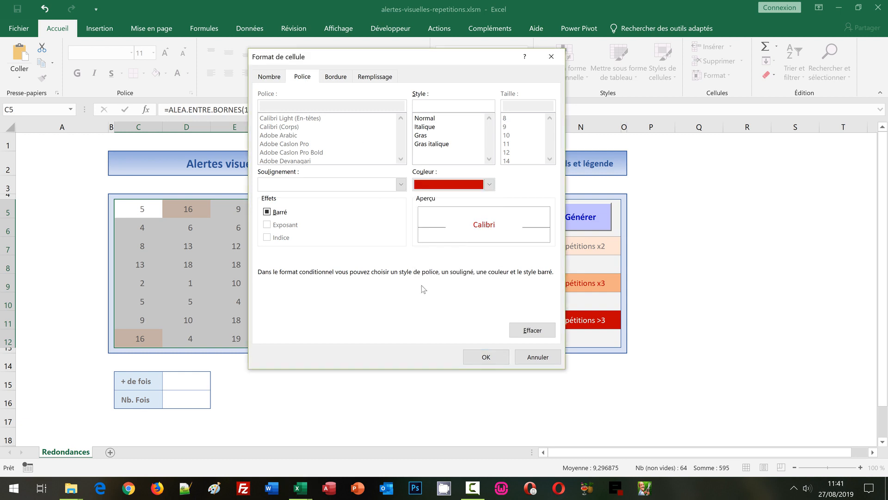
click(474, 356)
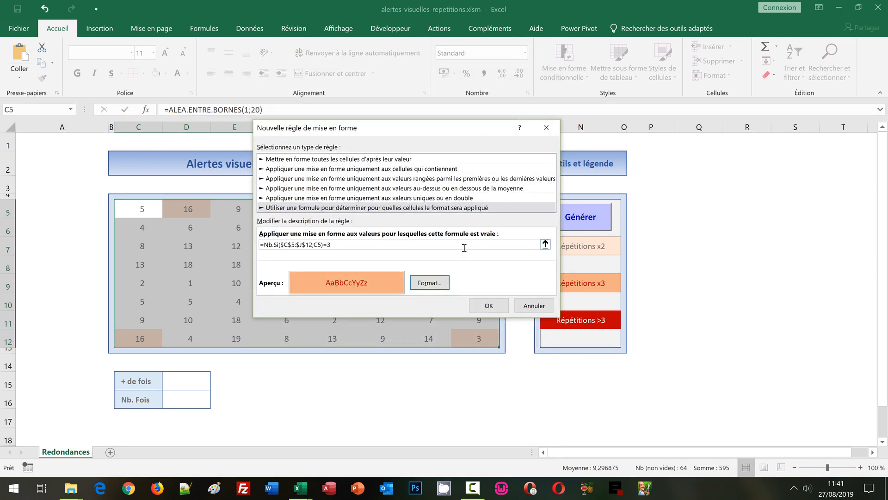
click(489, 306)
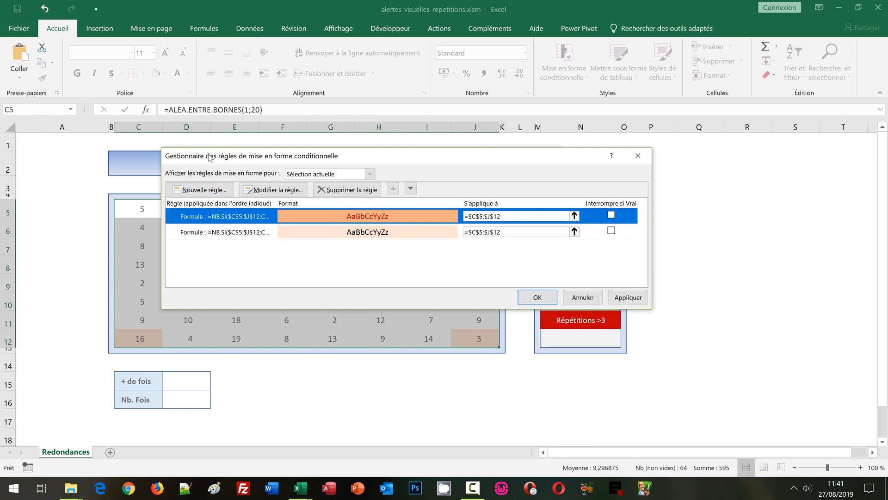
Add a third formula-based rule for C5:J12 with the formula =Nb.Si($C$5:$J$12;C5)>3, adapted from the copied one.
click(214, 194)
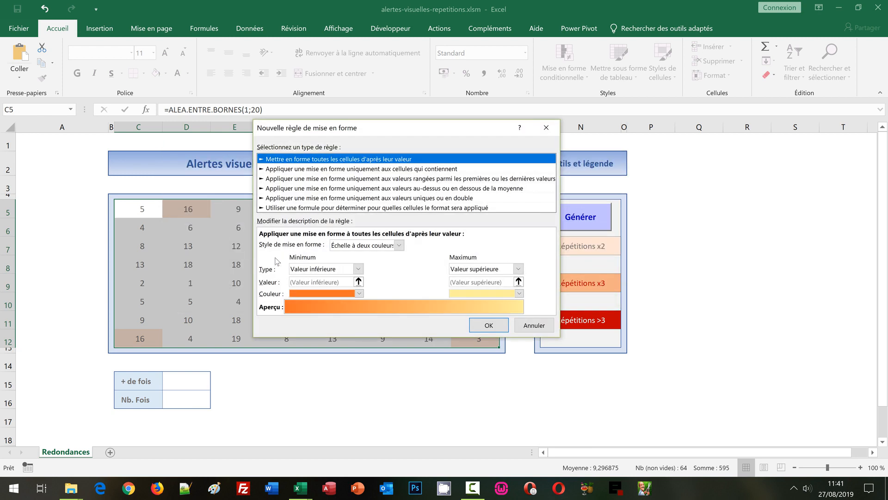
click(285, 208)
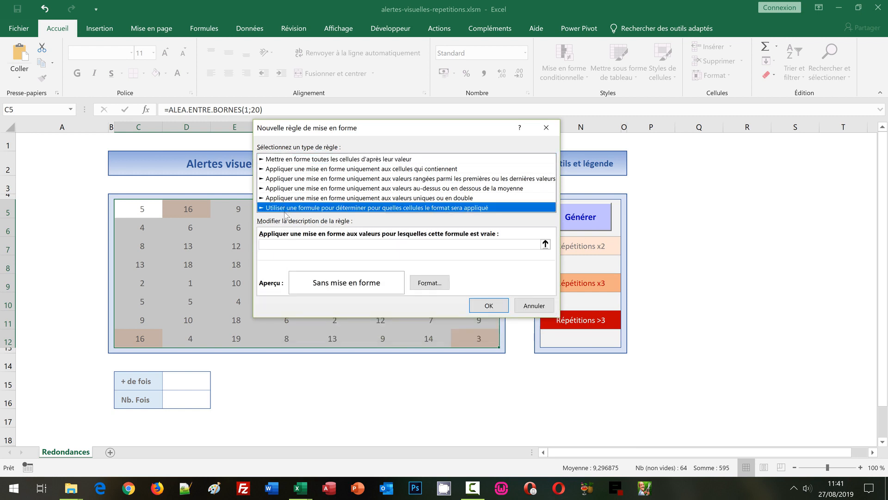
click(289, 245)
text(=Nb.Si($C$5:$J$12;C5)=2)
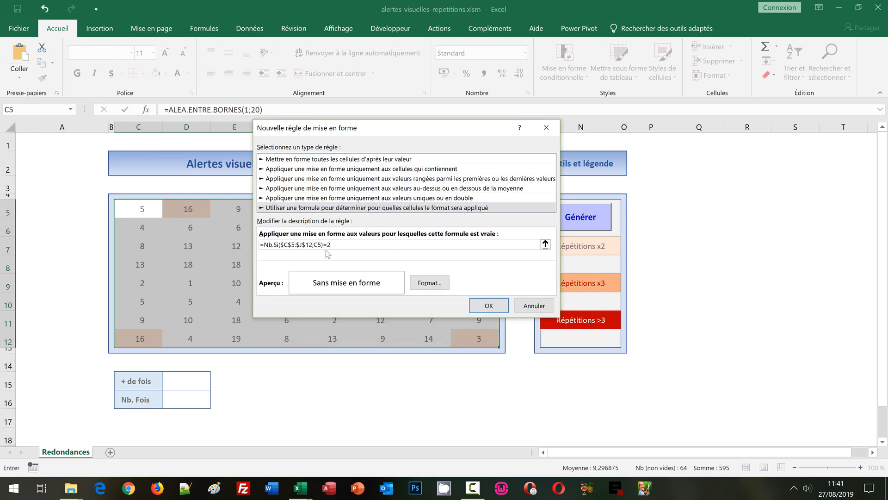
drag(323, 244, 339, 243)
text(>3)
Set the third rule's fill to dark red with a white font, matching the Répétitions >3 legend, and apply all rules.
click(446, 287)
click(382, 78)
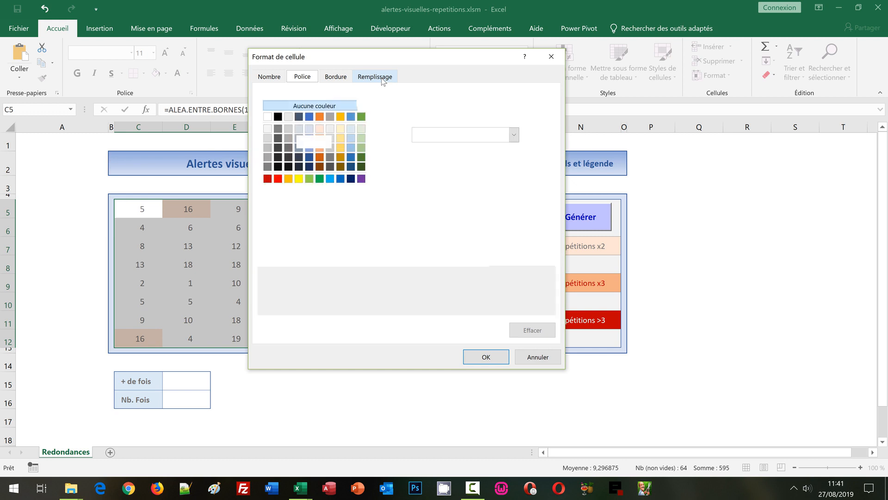
click(267, 179)
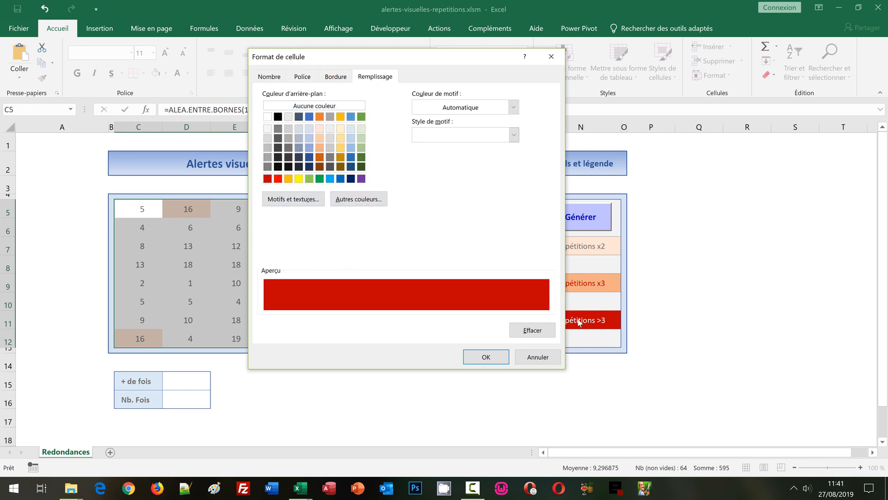
click(302, 77)
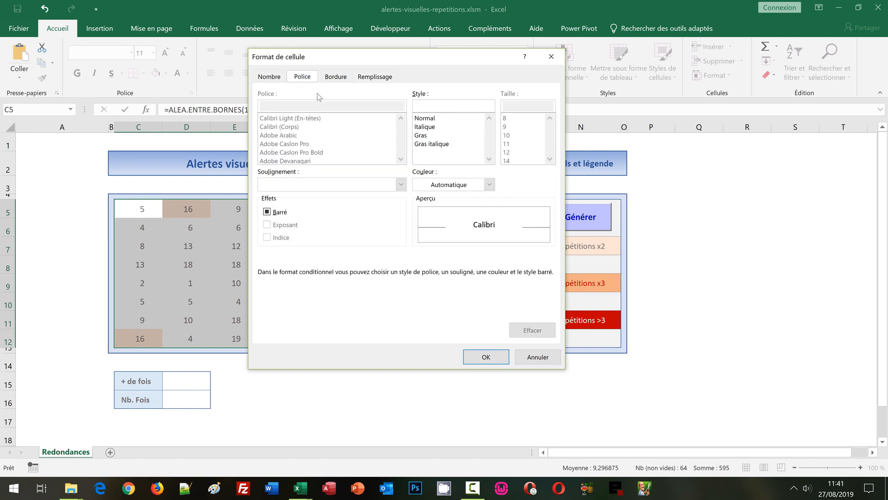
click(429, 188)
click(418, 225)
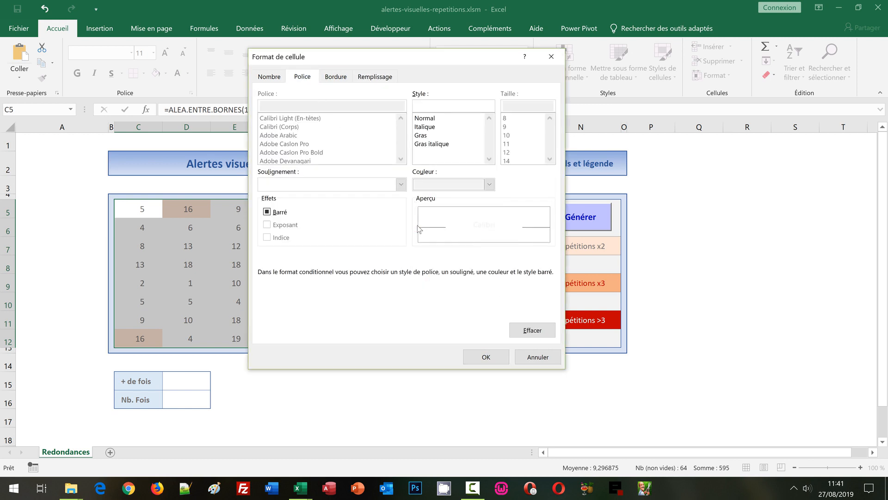
click(486, 356)
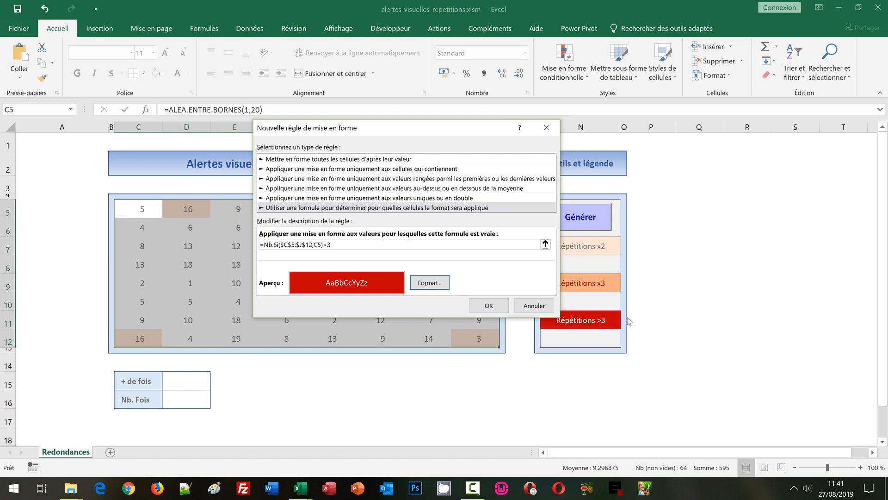
click(489, 305)
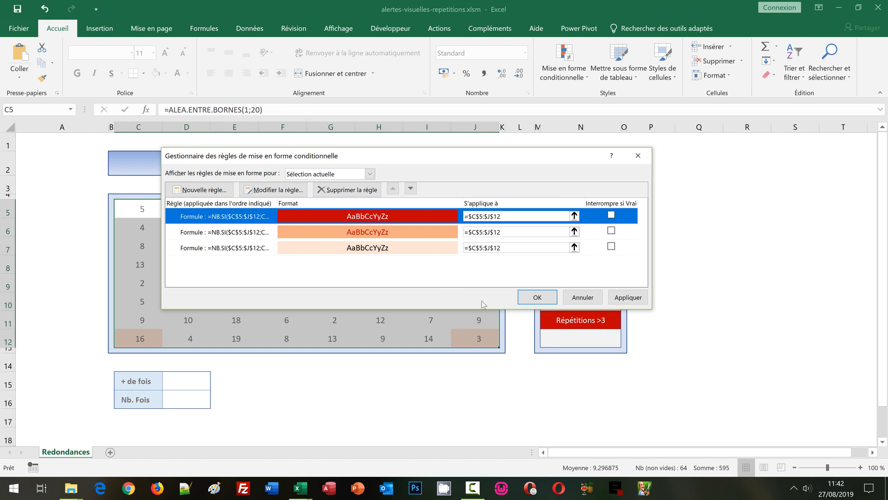
click(531, 297)
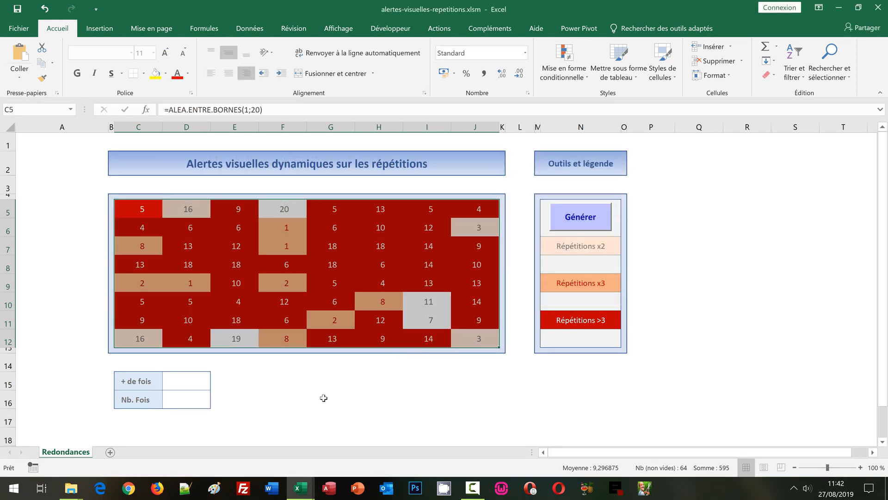
click(323, 398)
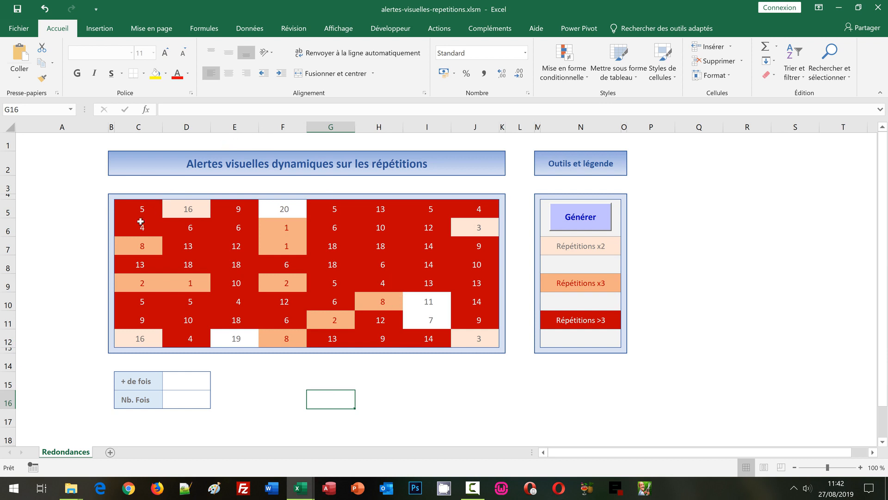
Change the random-number formula throughout C5:J12 to =ALEA.ENTRE.BORNES(1;40).
drag(138, 211, 481, 340)
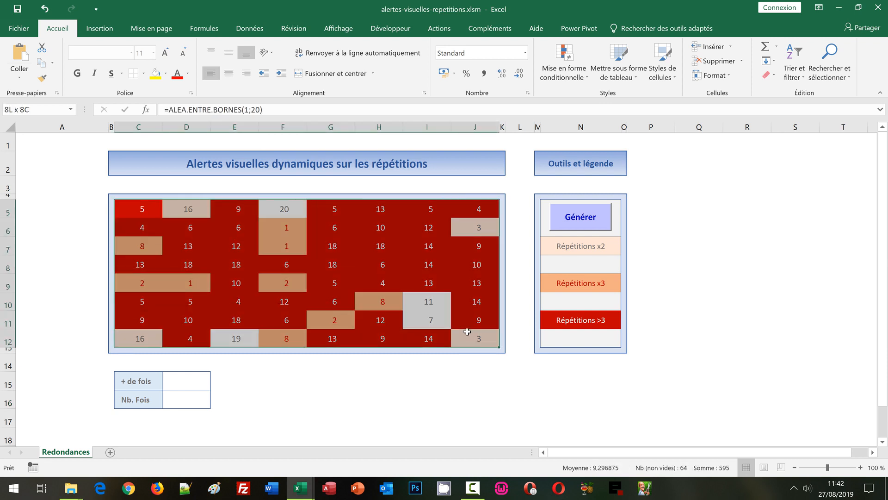
click(265, 114)
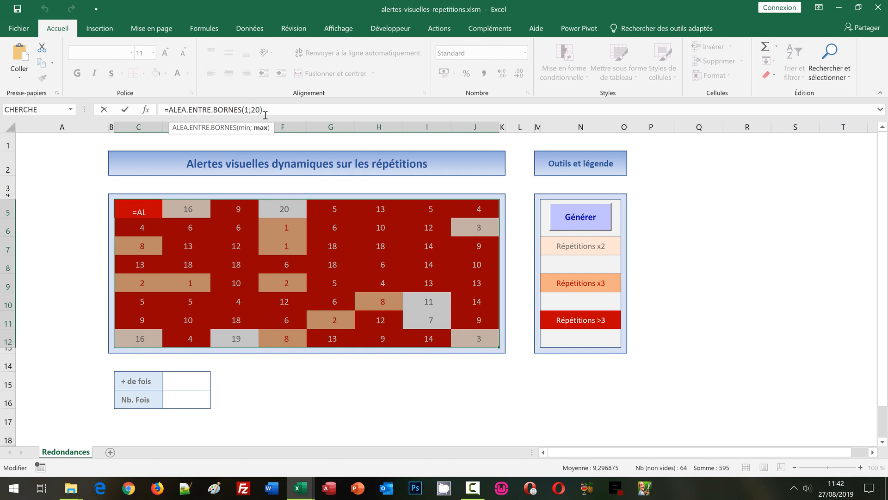
key(BackSpace)
text(4)
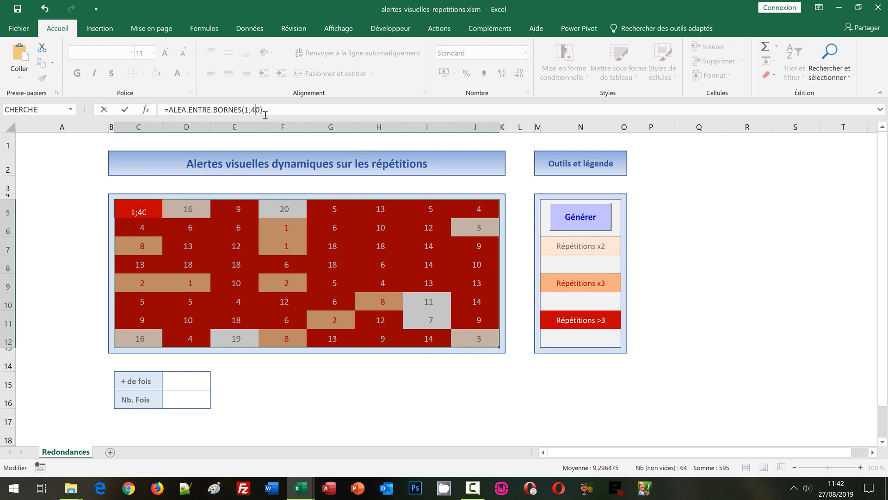
key(ctrl+Return)
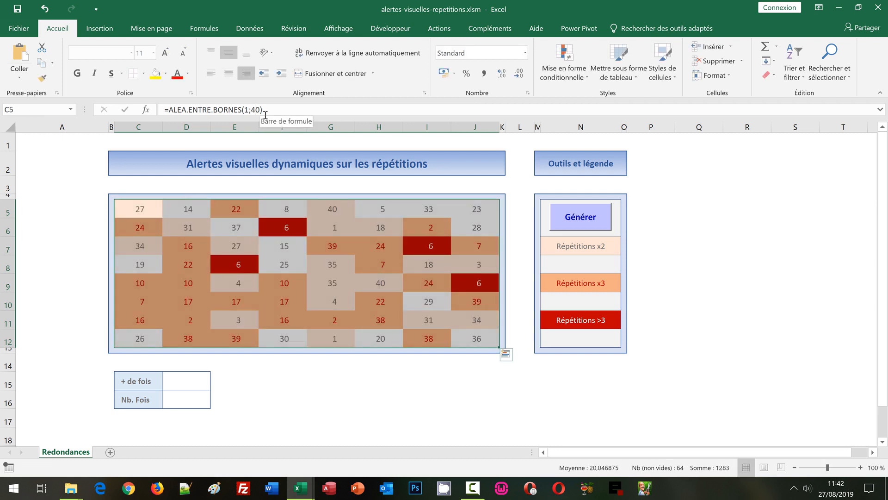
click(352, 387)
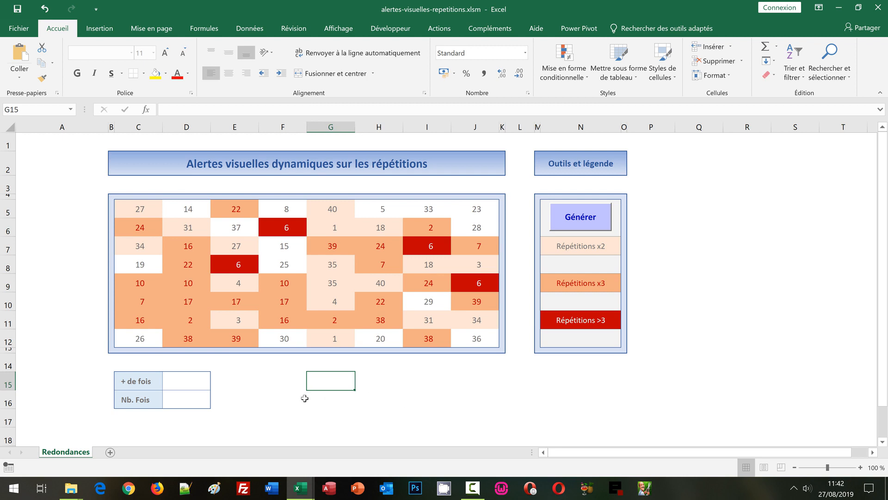
Examine the result cells D15 (+ de fois) and D16 (Nb. Fois) below the grid.
click(184, 377)
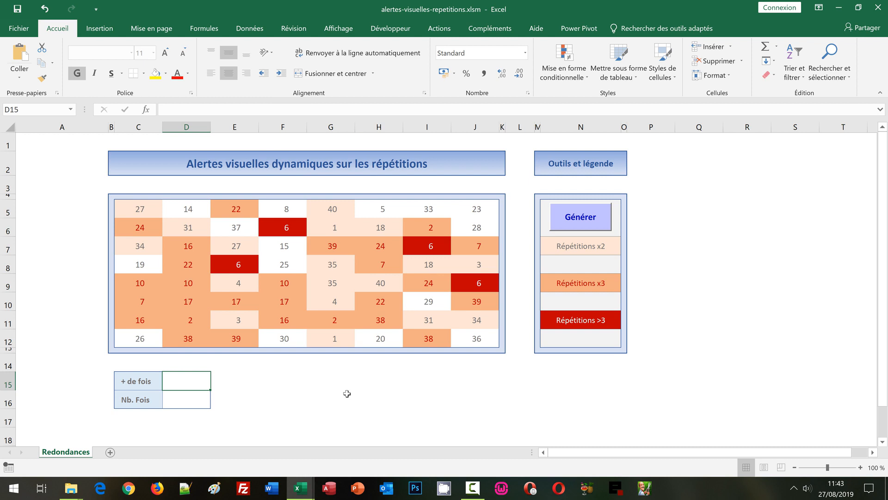
click(189, 401)
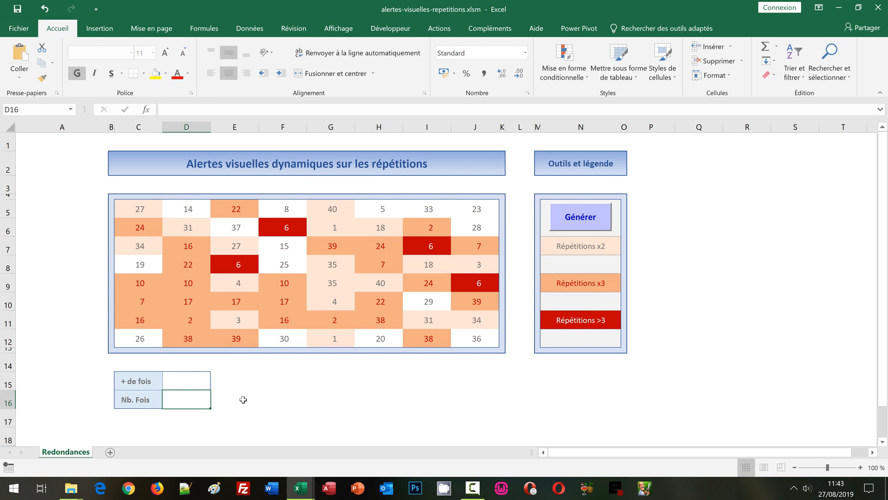
Enter =Mode(C5:J12) in the + de fois result cell D15, and regenerate the random numbers to test it.
click(199, 382)
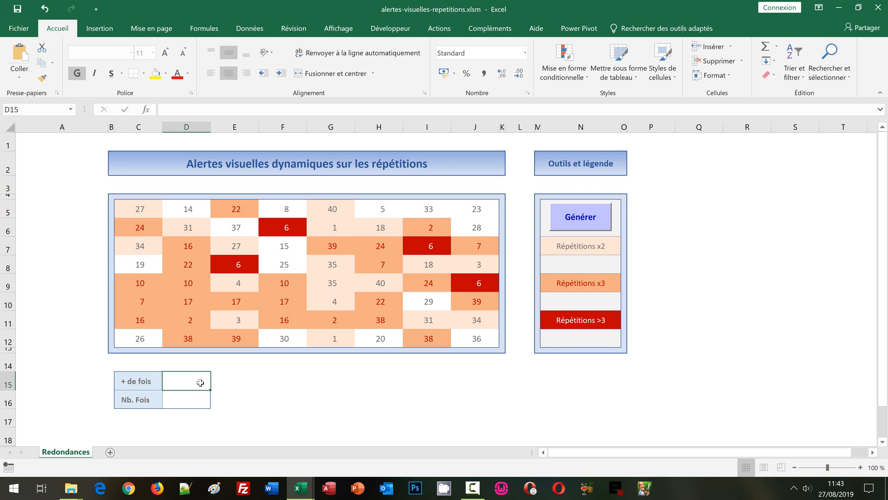
text(=)
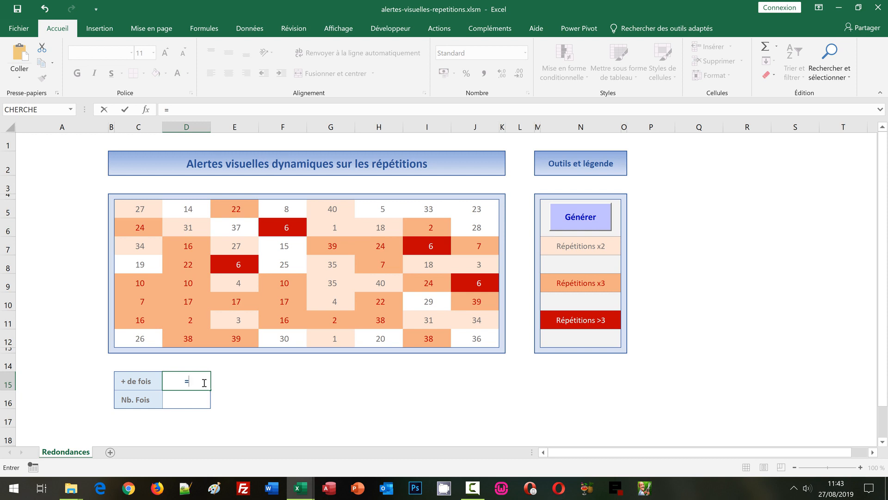
text(Mode()
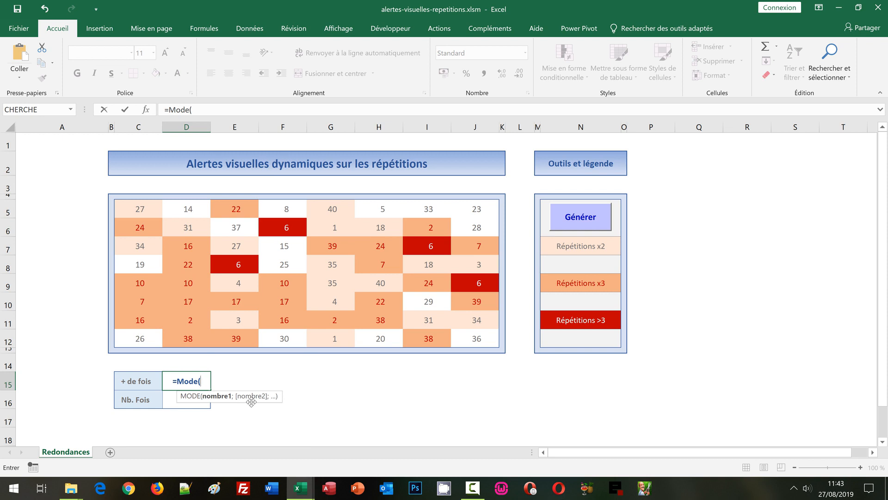
drag(139, 208, 476, 340)
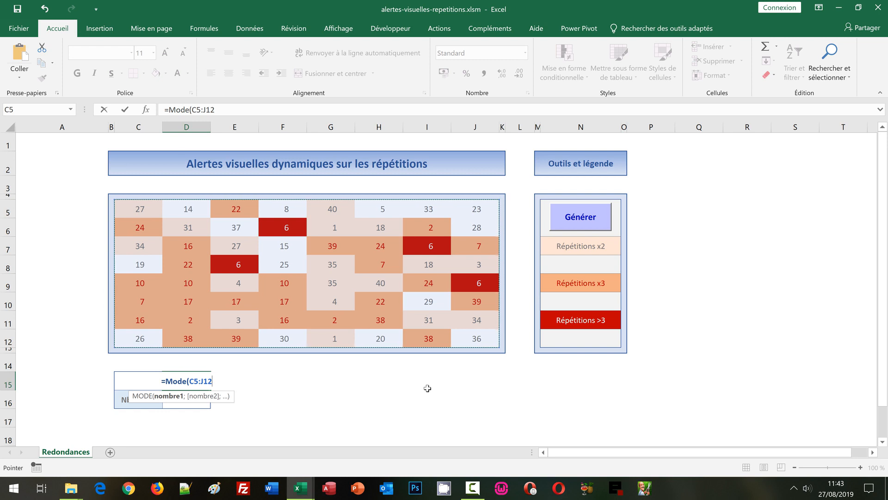
text())
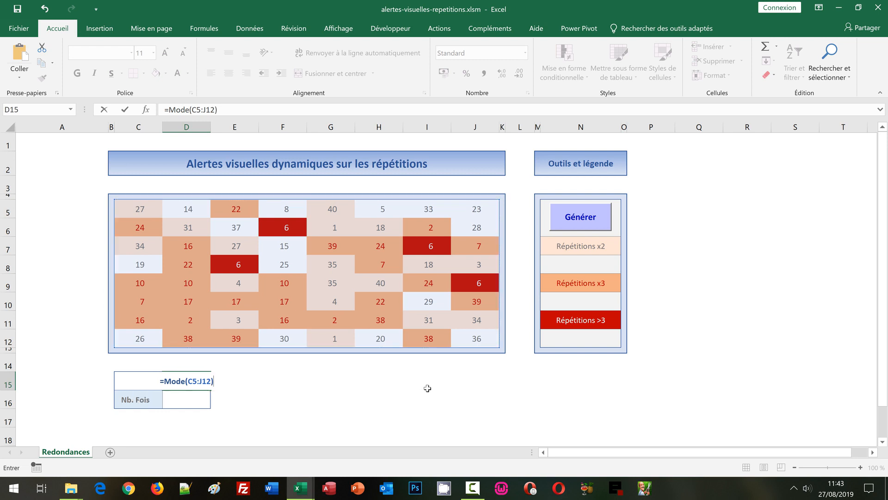
key(Return)
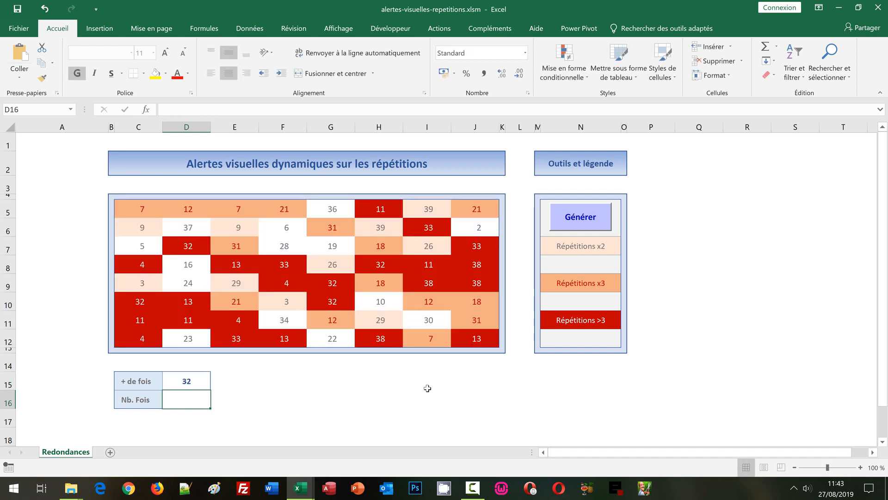
click(604, 215)
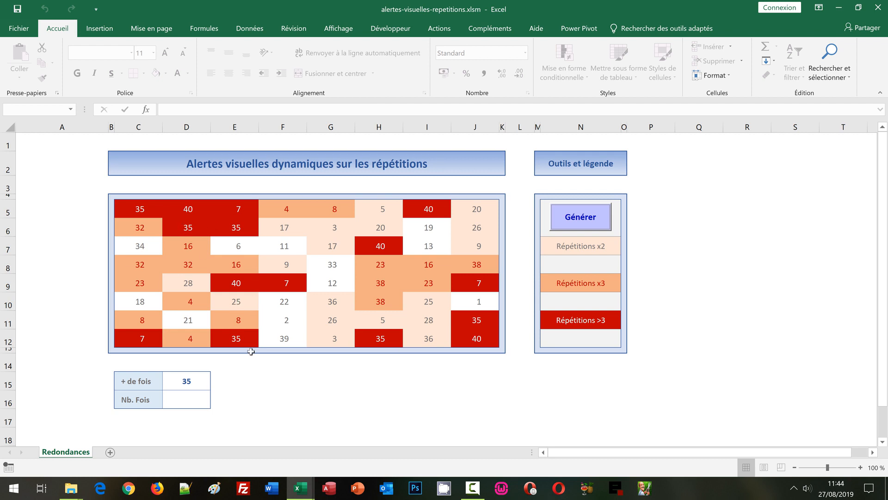
Enter =Nb.Si(C5:J12;D15) in the Nb. Fois cell D16 to count occurrences of the most frequent number.
click(191, 399)
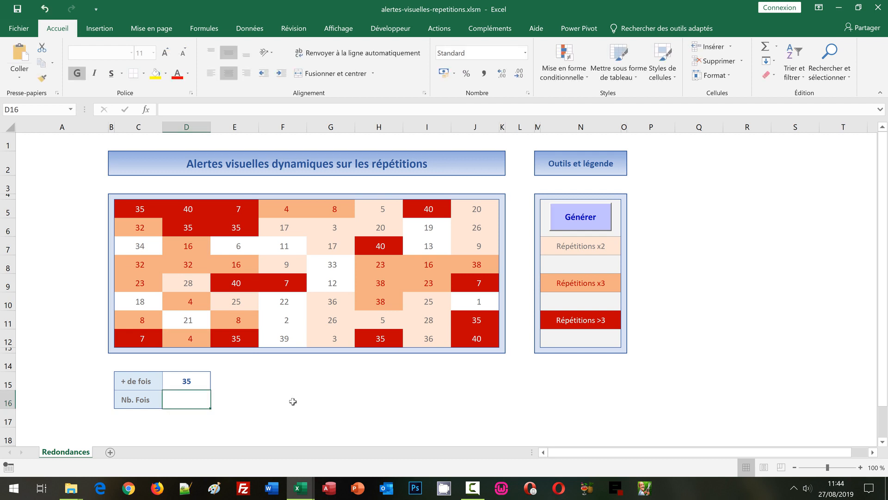
text(=)
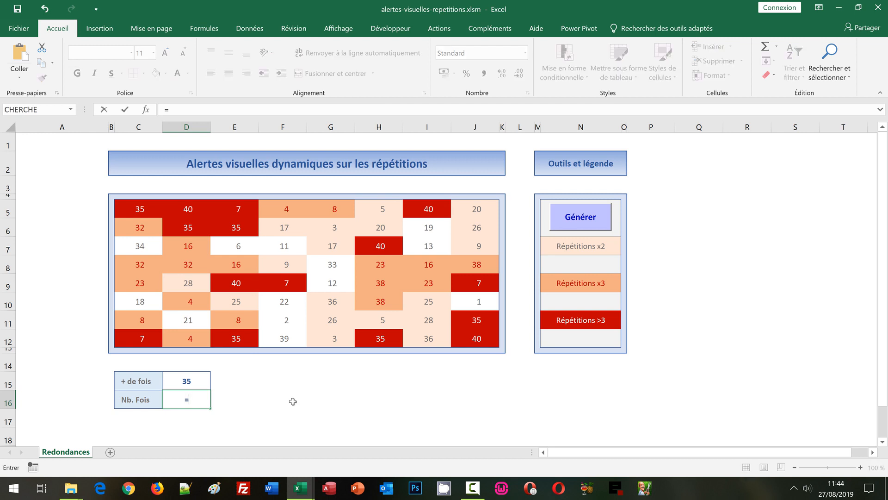
text(Nb.)
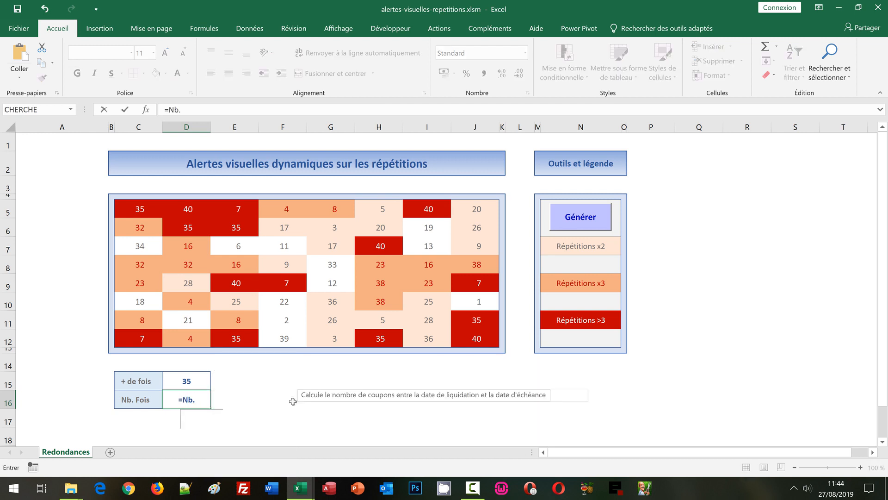
text(Si)
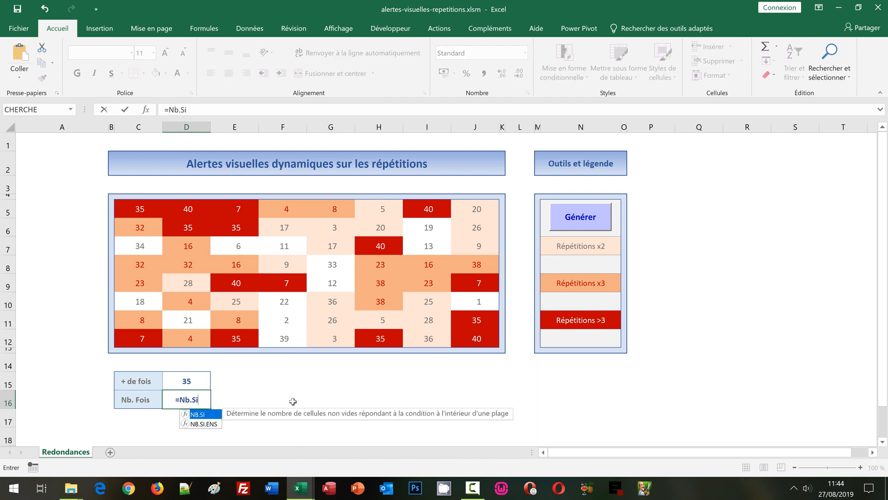
text(()
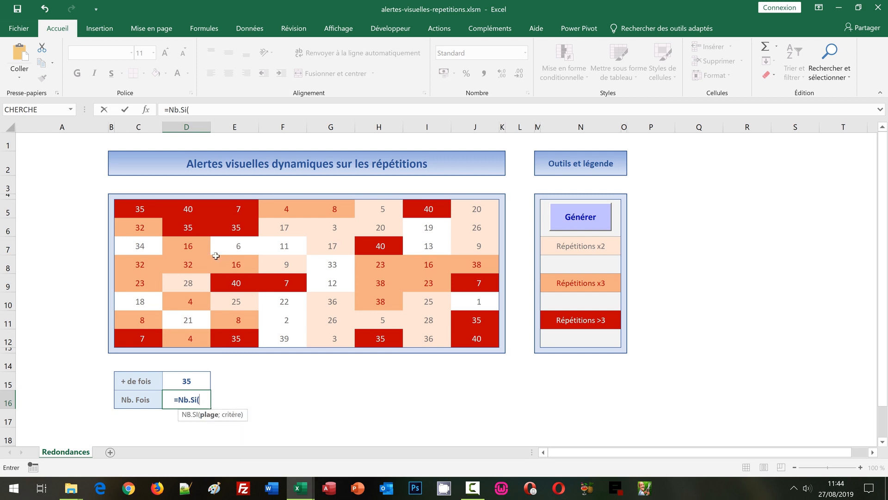
drag(134, 208, 486, 335)
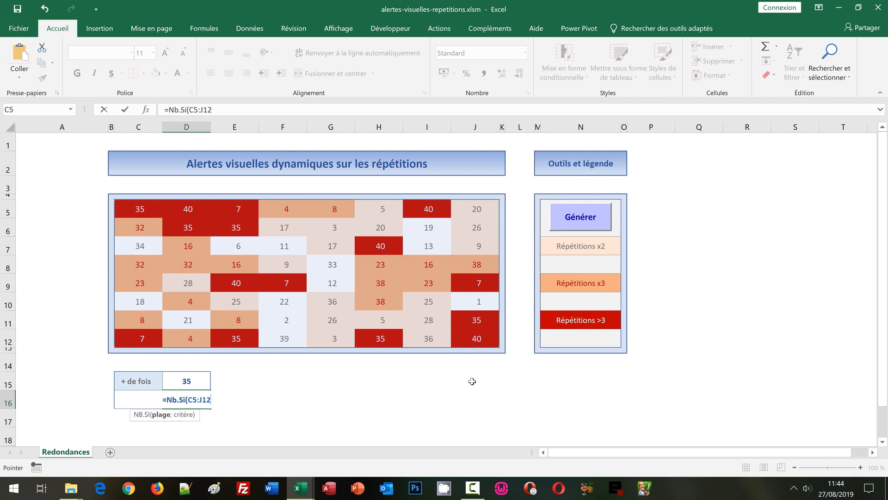
text(;)
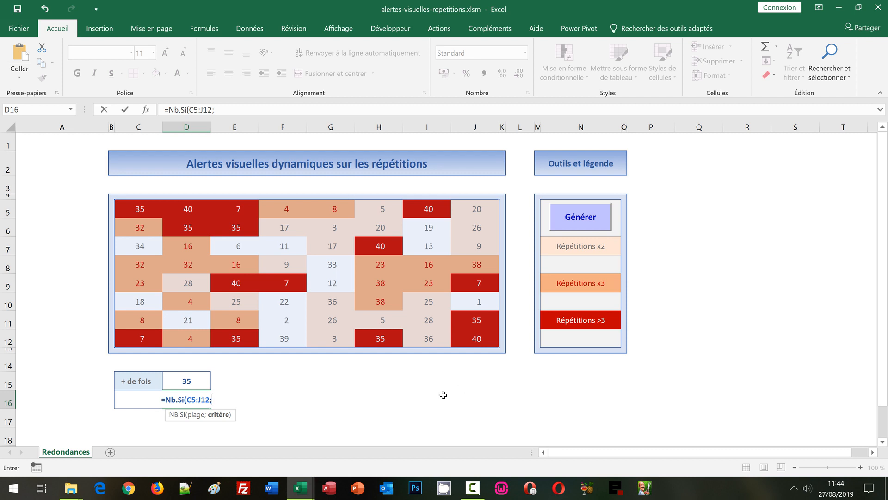
click(184, 379)
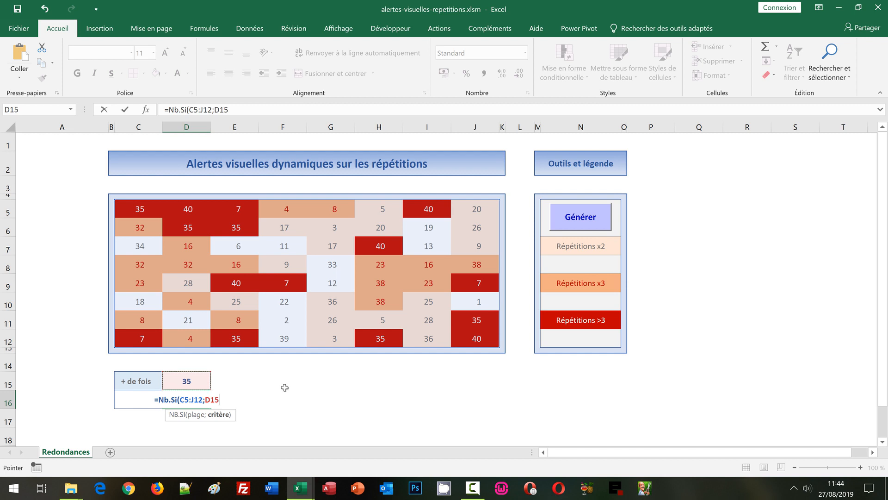
text())
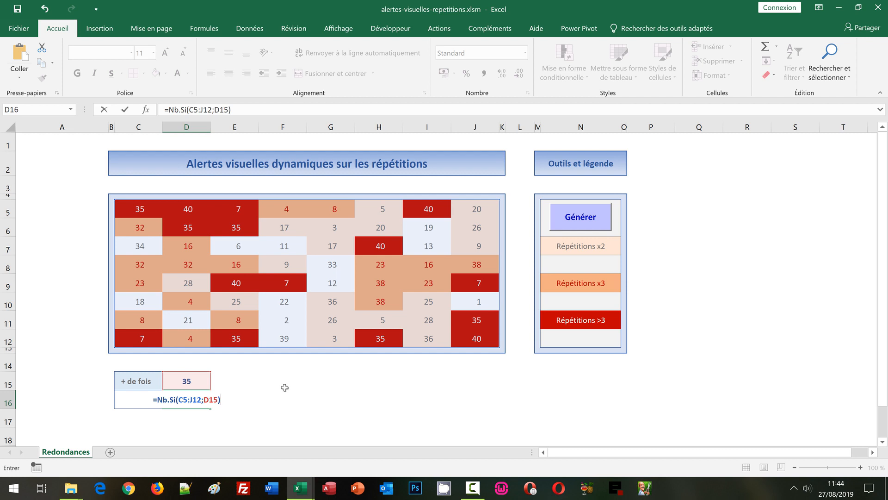
key(Return)
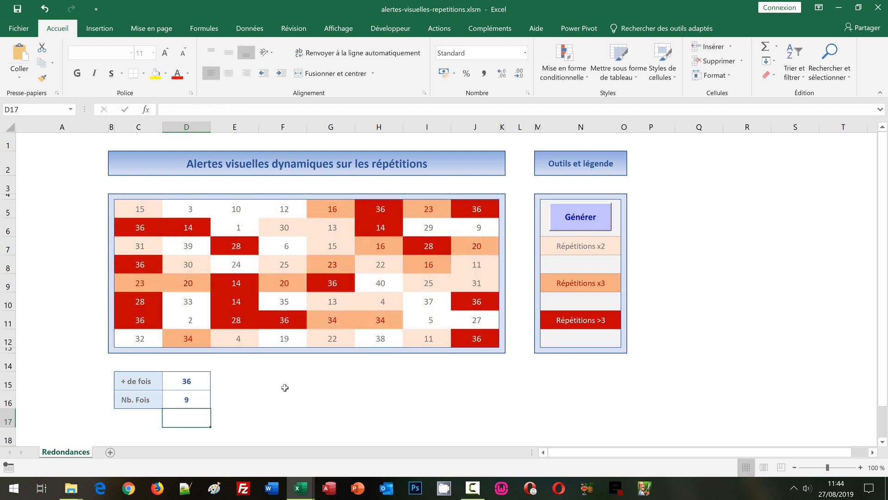